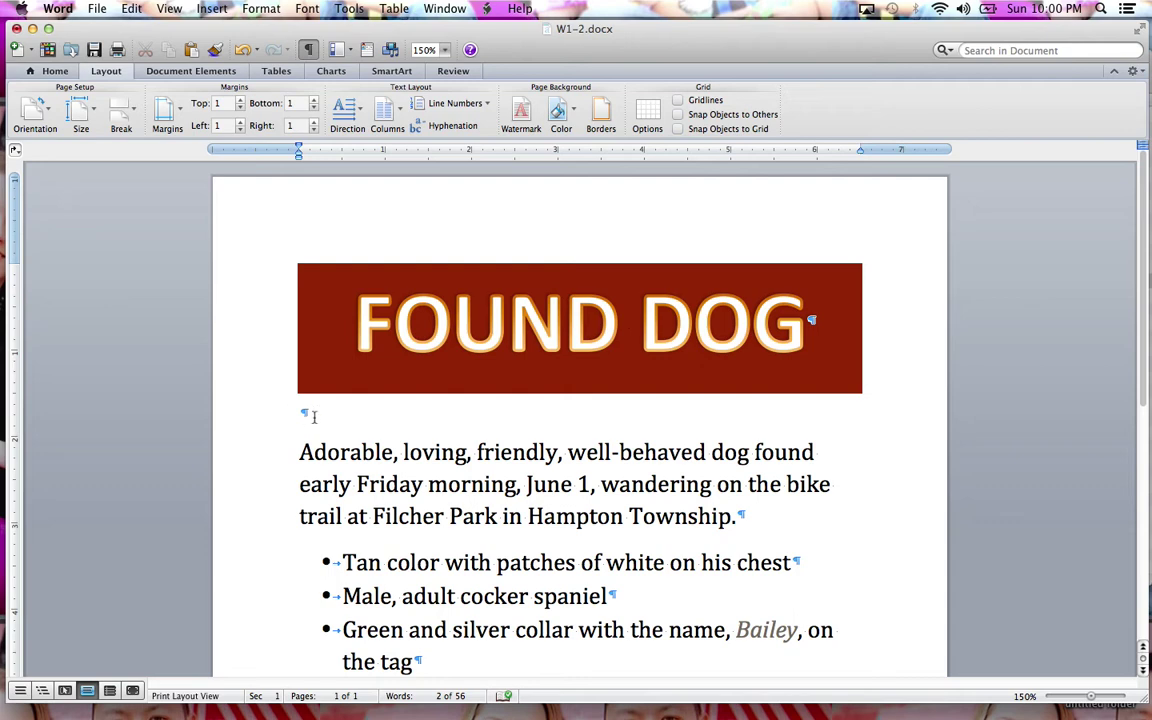
Center the empty paragraph directly below the FOUND DOG heading.
click(307, 414)
click(55, 71)
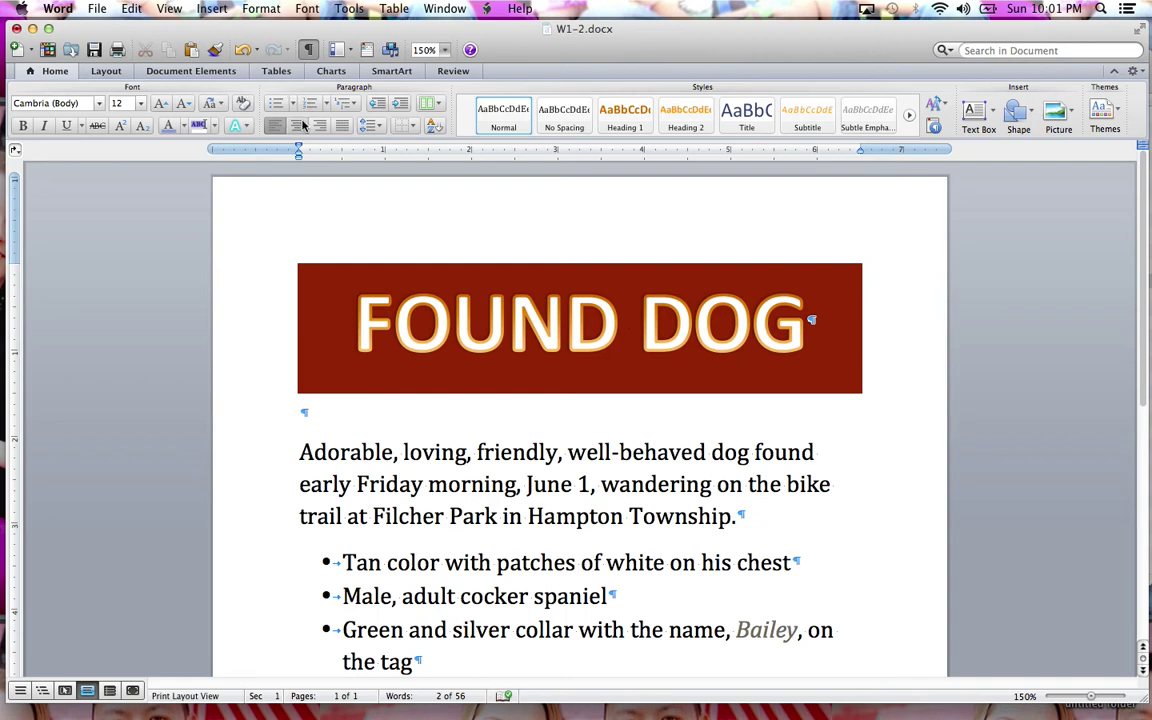
click(300, 125)
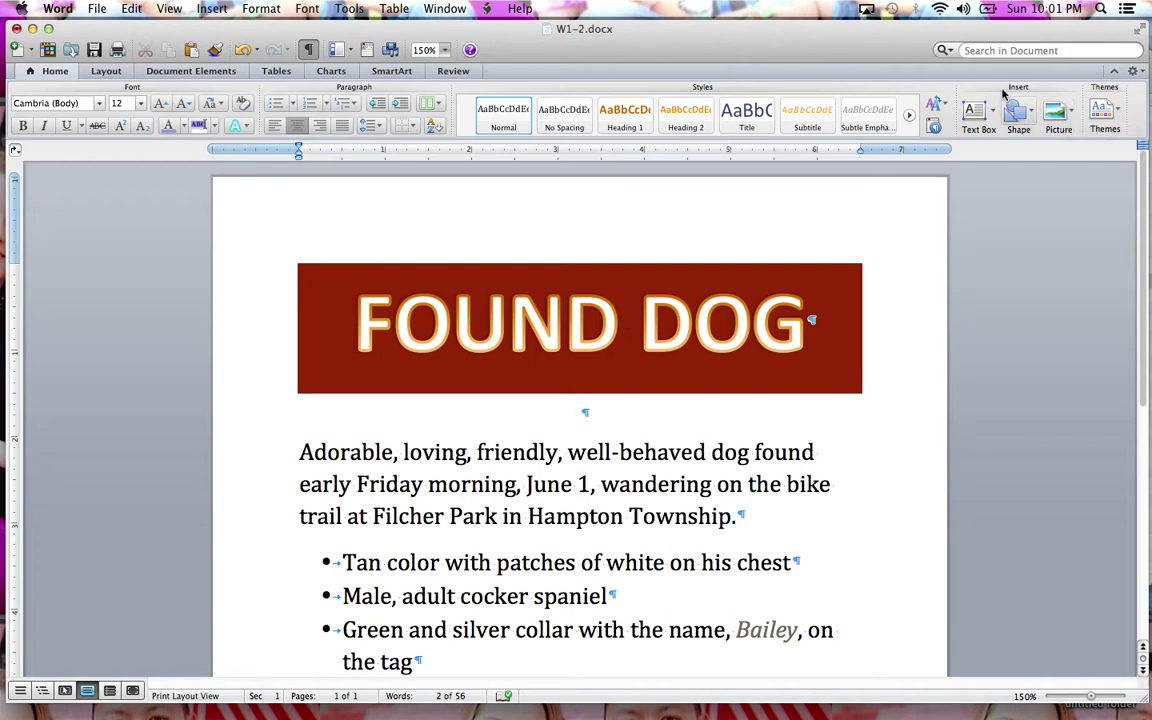
Insert the picture file Dog Picture 1.jpg from the Misc folder into the flyer.
click(1058, 112)
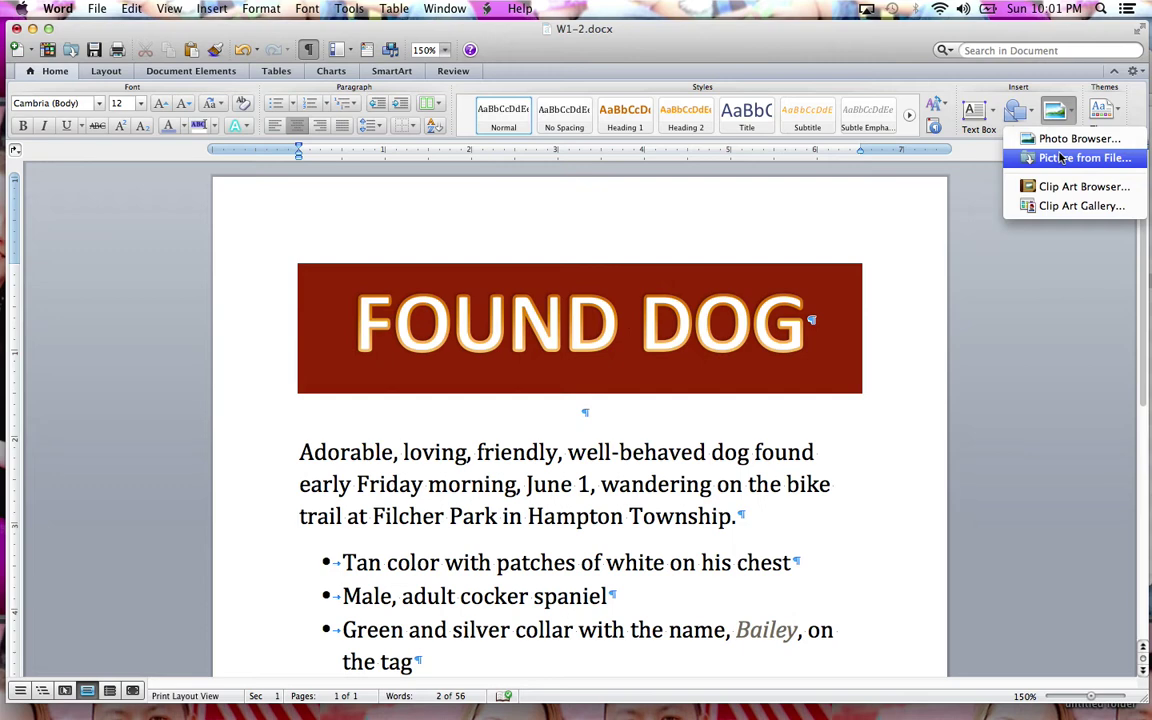
click(1061, 158)
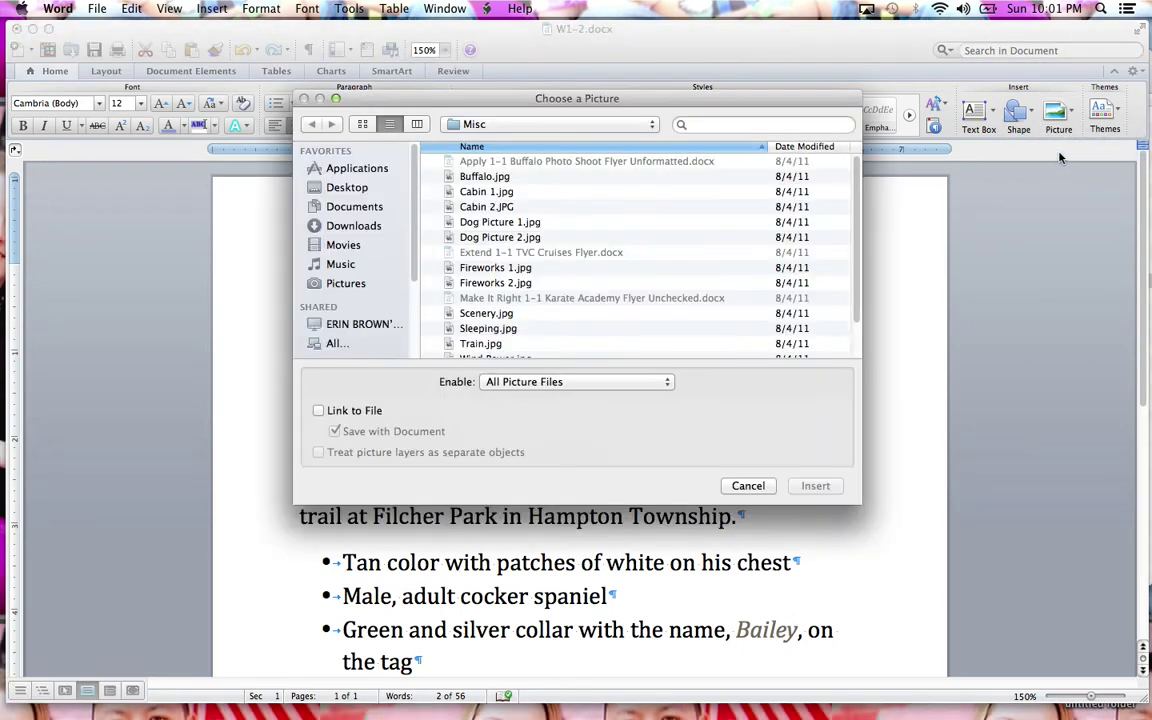
click(527, 227)
double_click(525, 230)
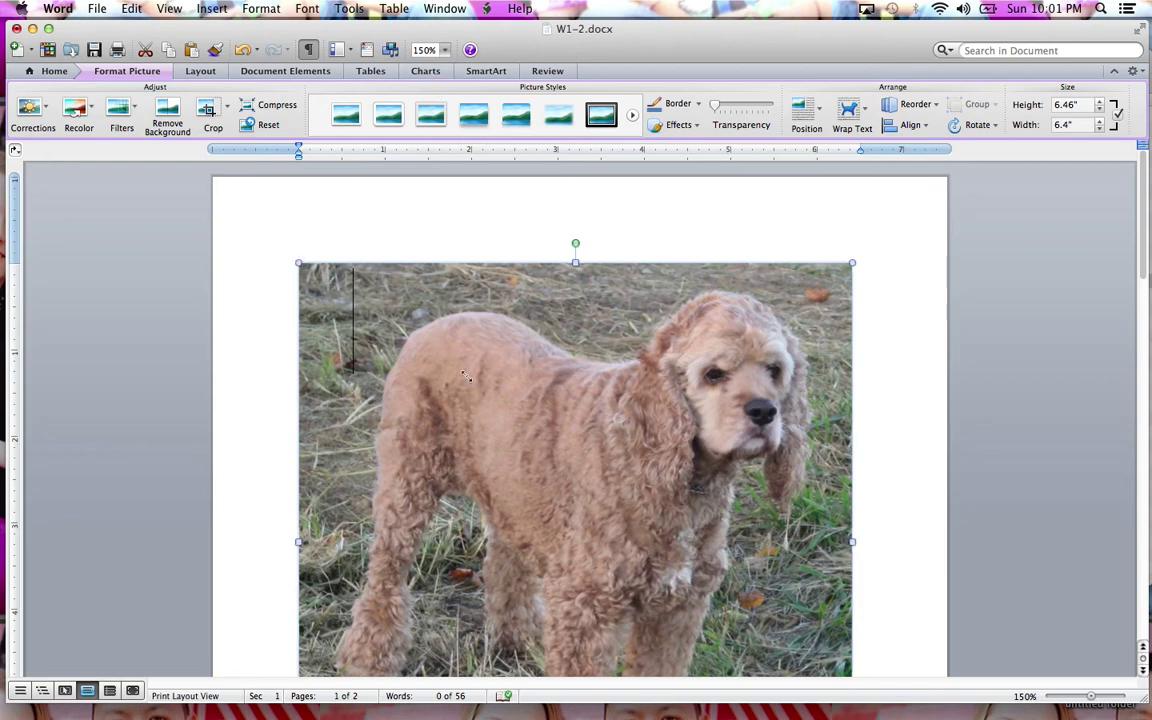
Shrink the inserted standing dog picture and set its height to 2.72 inches.
drag(302, 262, 720, 597)
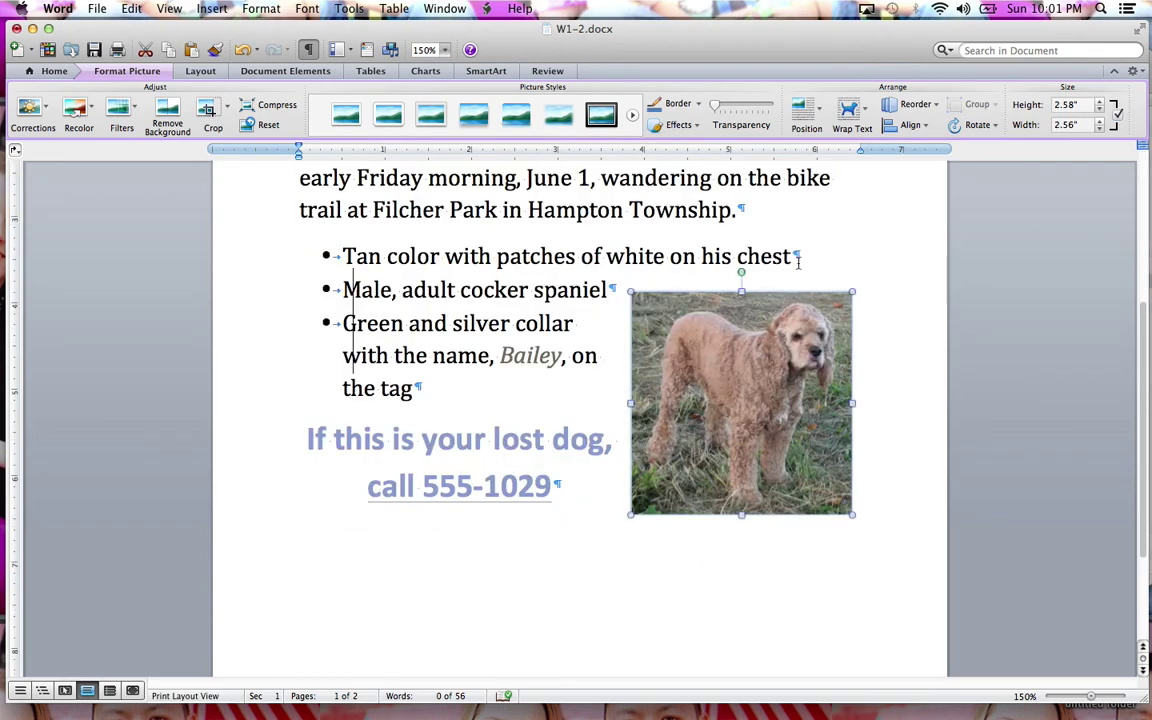
click(1063, 106)
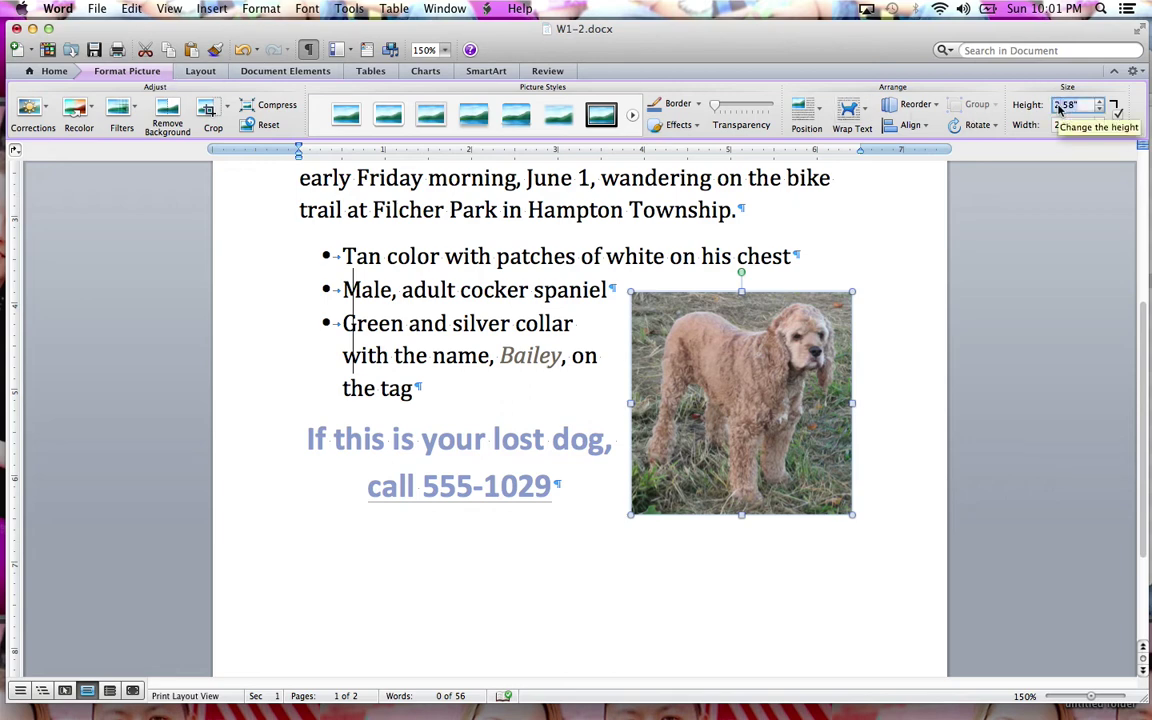
text(2.72)
key(Return)
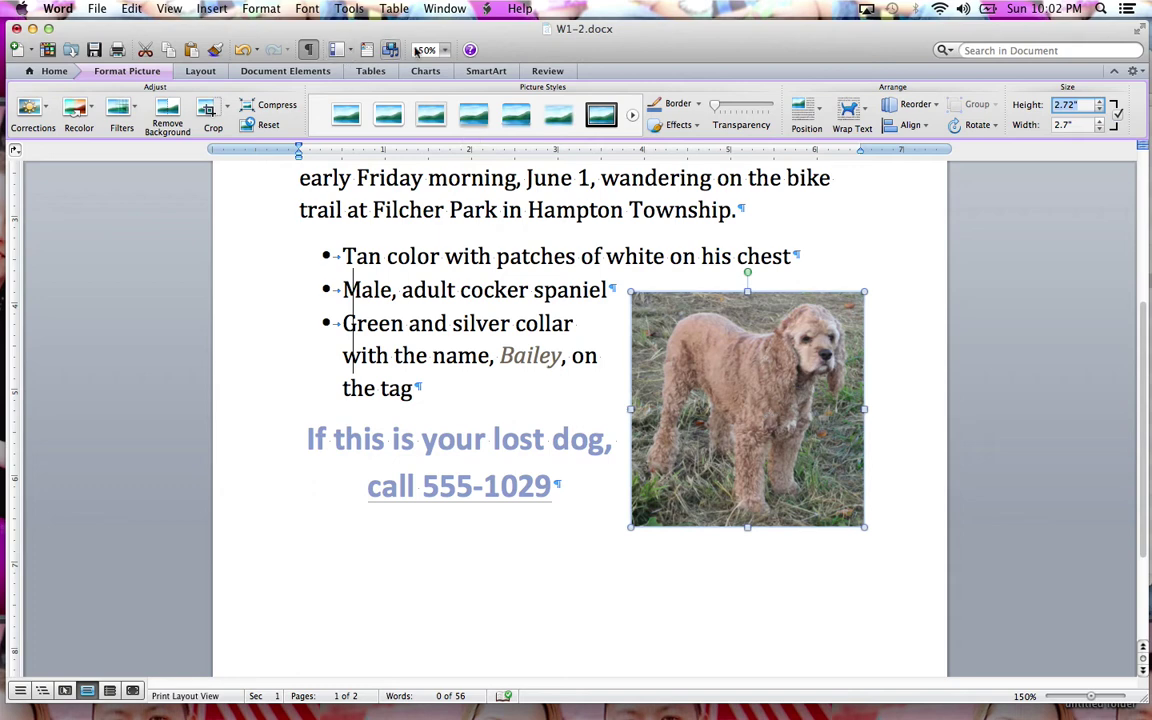
Move the standing dog picture to the empty paragraph below the heading and set its text wrapping to In Line with Text.
click(446, 50)
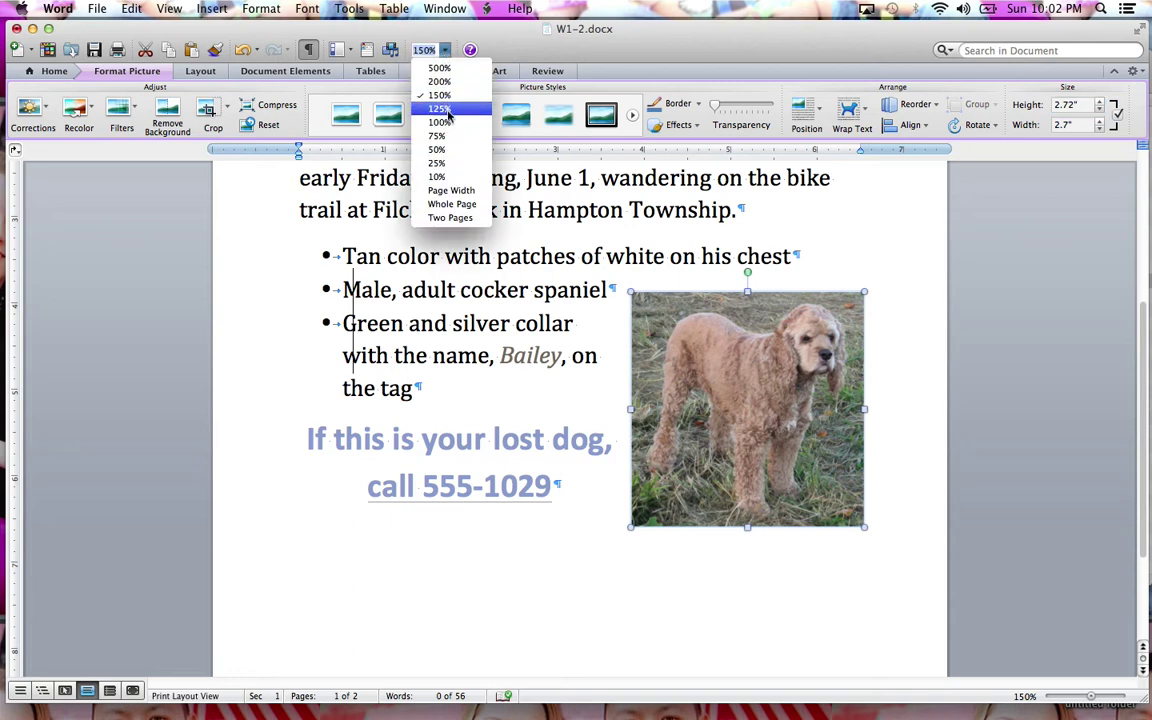
click(446, 137)
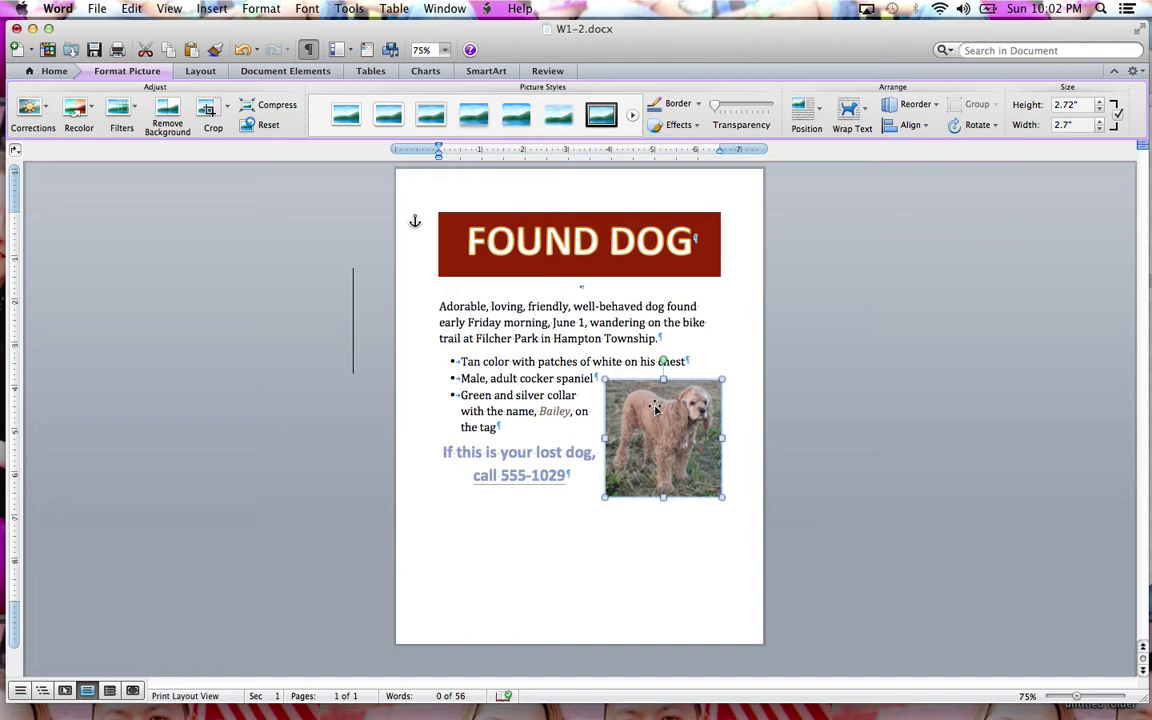
drag(656, 408, 588, 314)
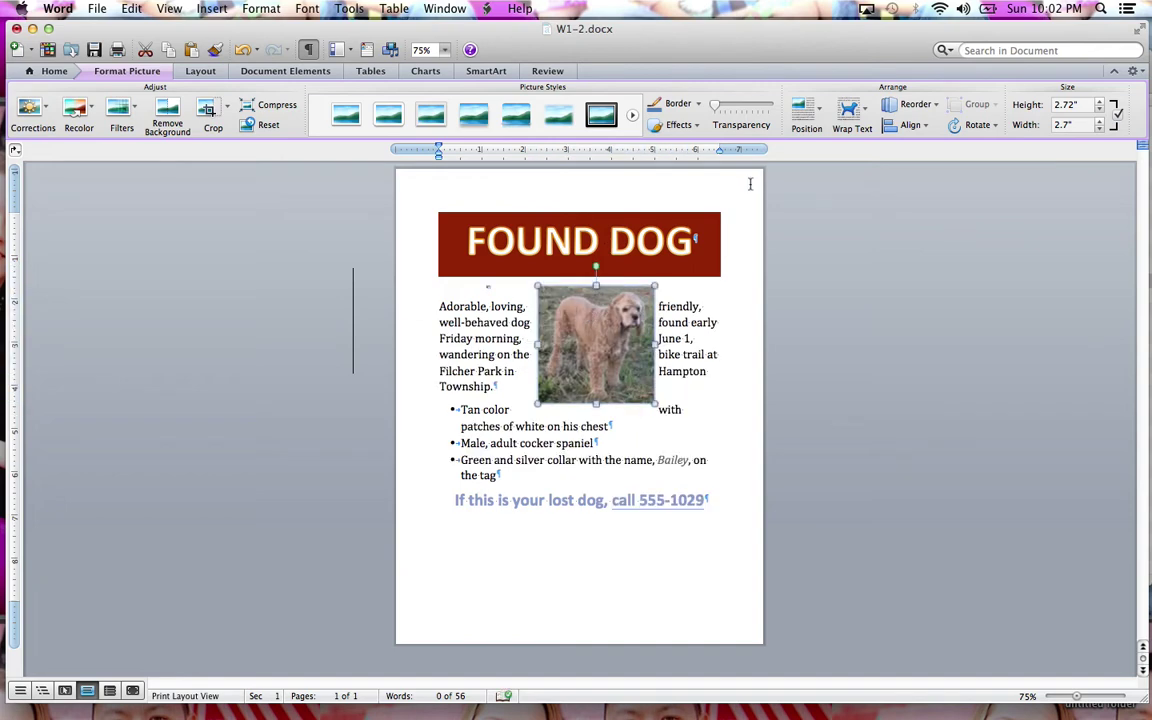
click(852, 112)
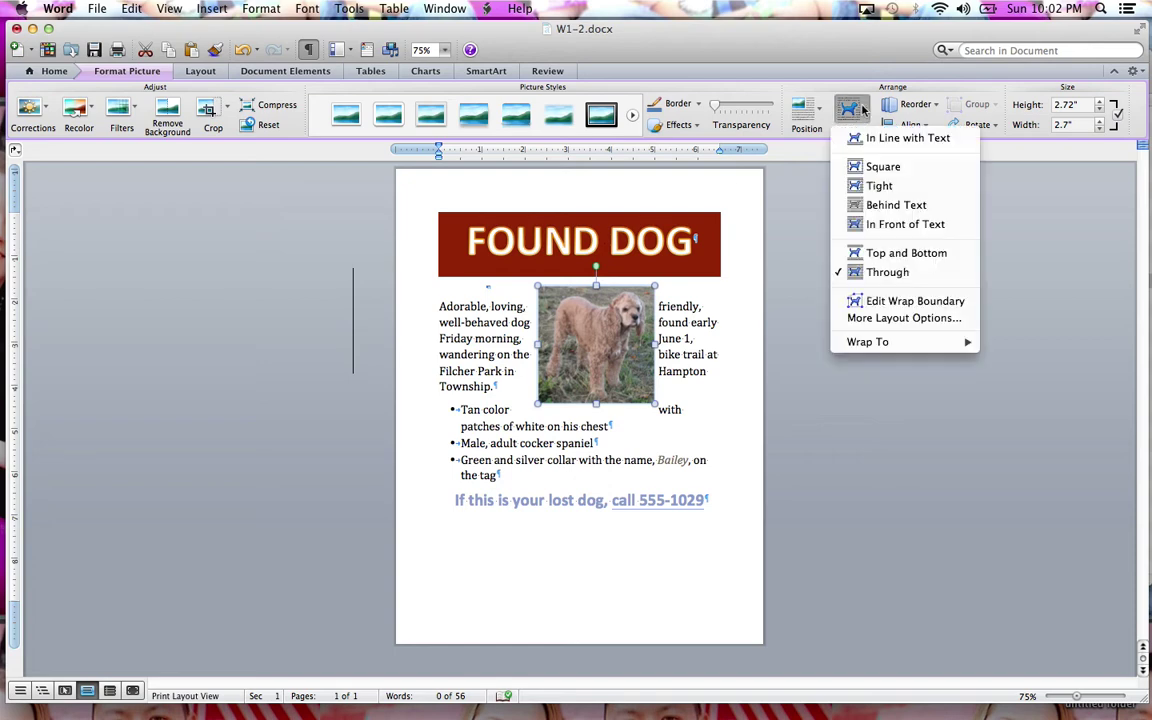
click(864, 140)
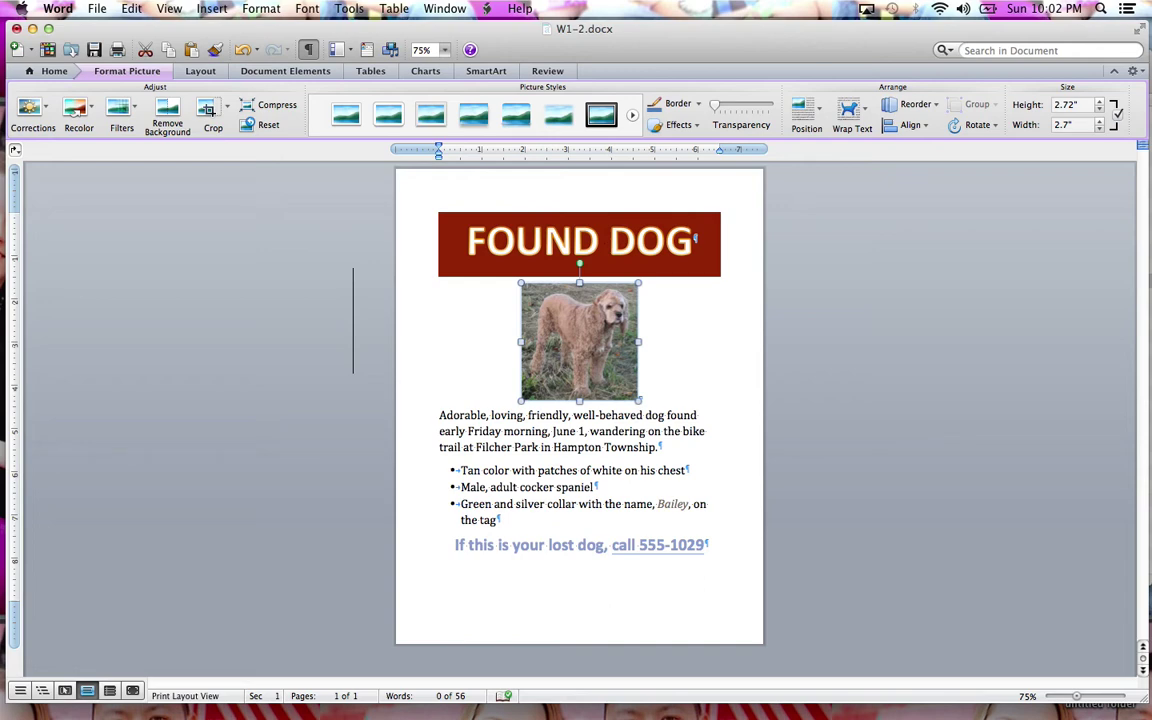
Insert the picture file Dog Picture 2.jpg, with the insertion point set just after the first dog picture.
click(672, 342)
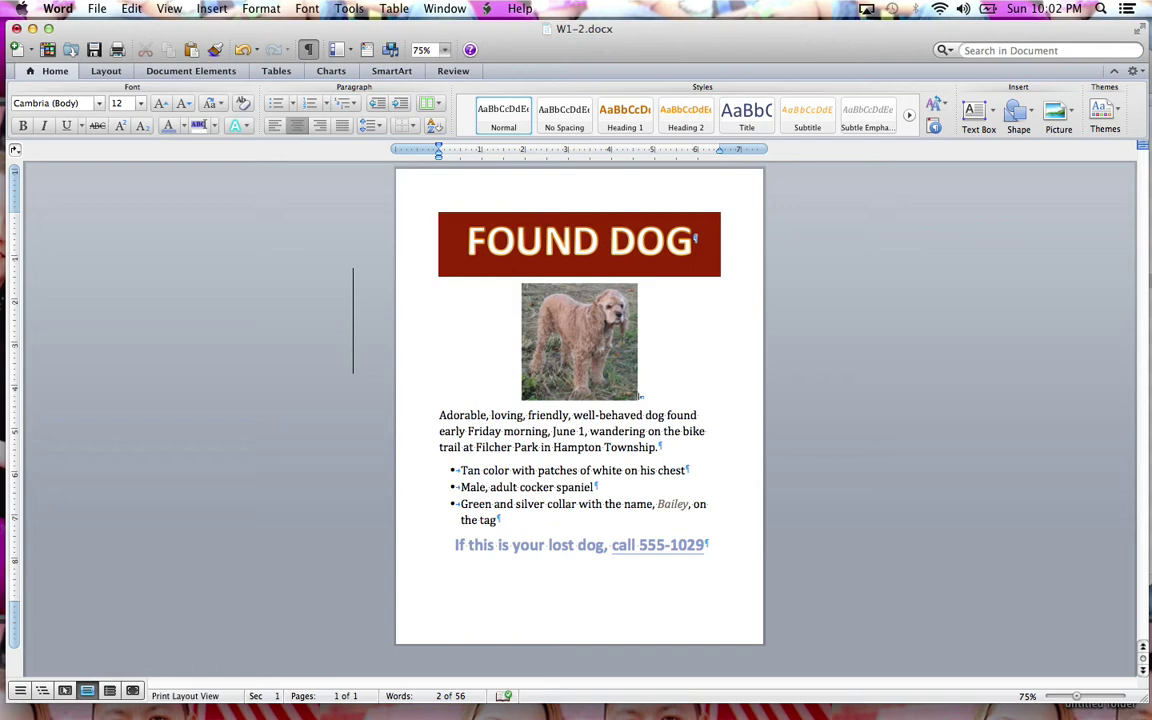
click(1055, 115)
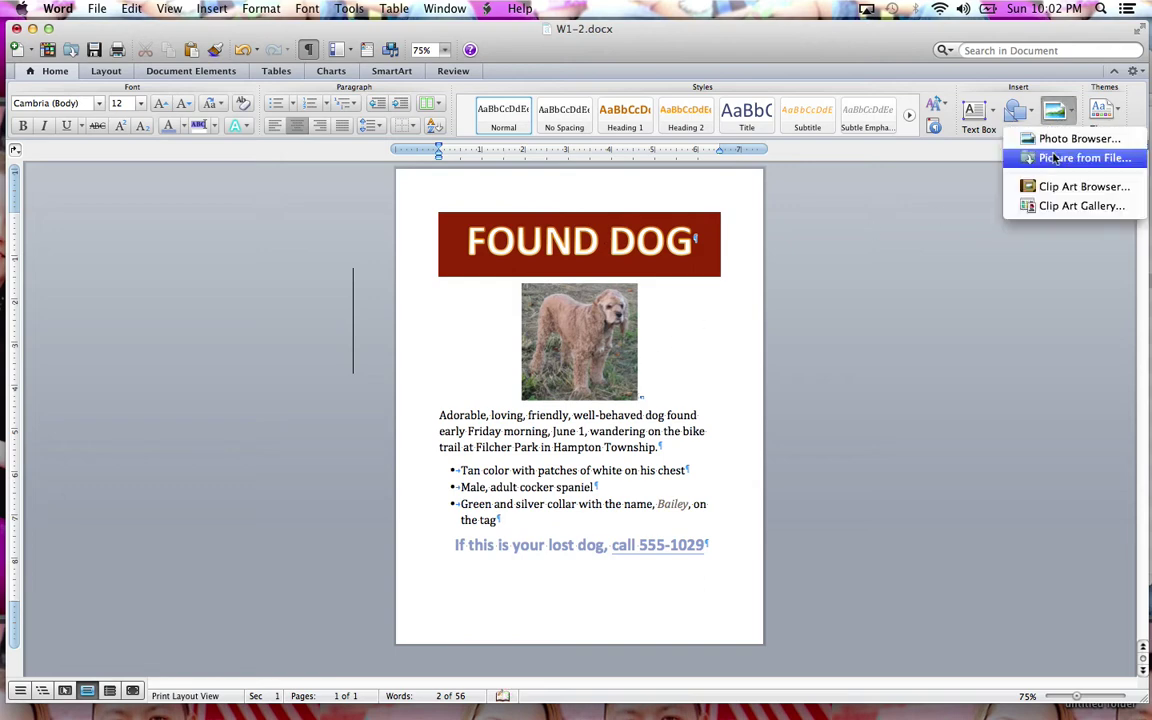
click(1055, 159)
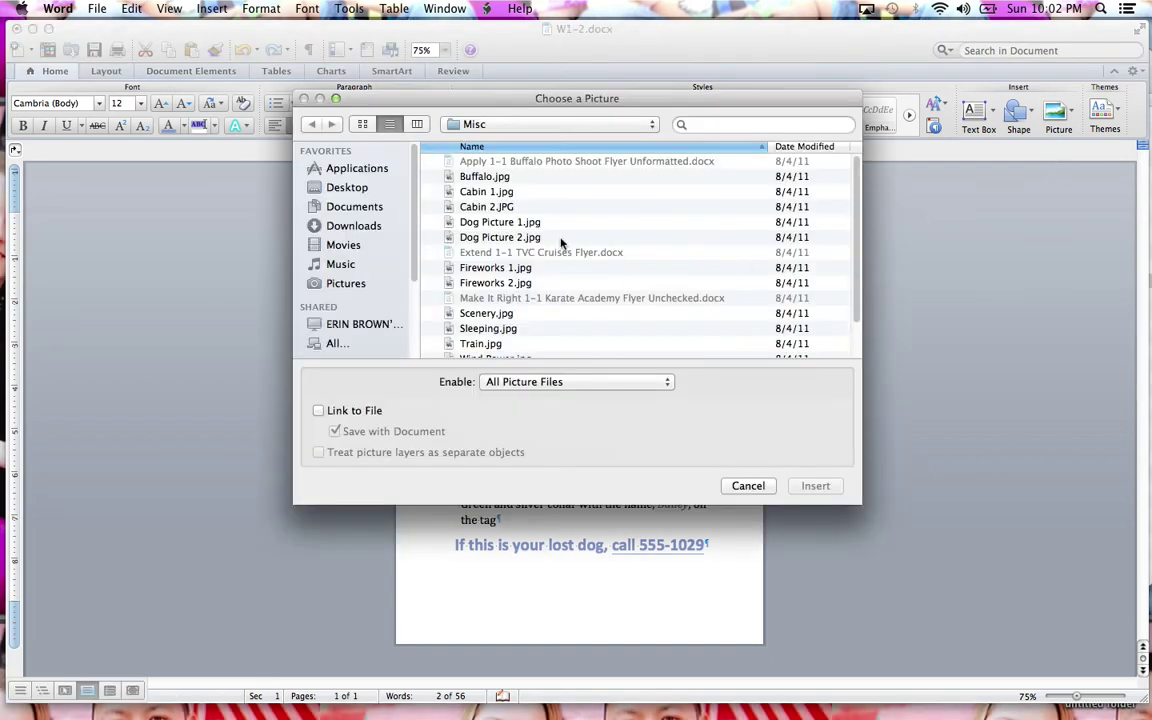
double_click(505, 237)
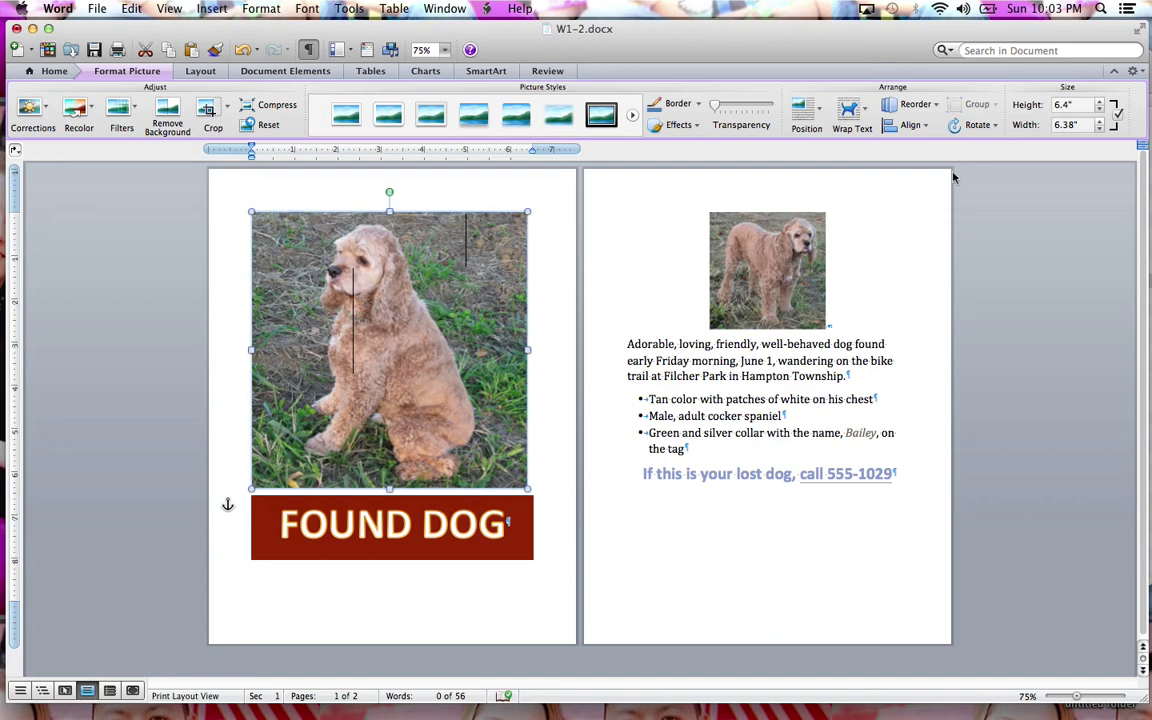
Set the height of the sitting dog picture to 2.72 inches.
click(1068, 106)
text(2)
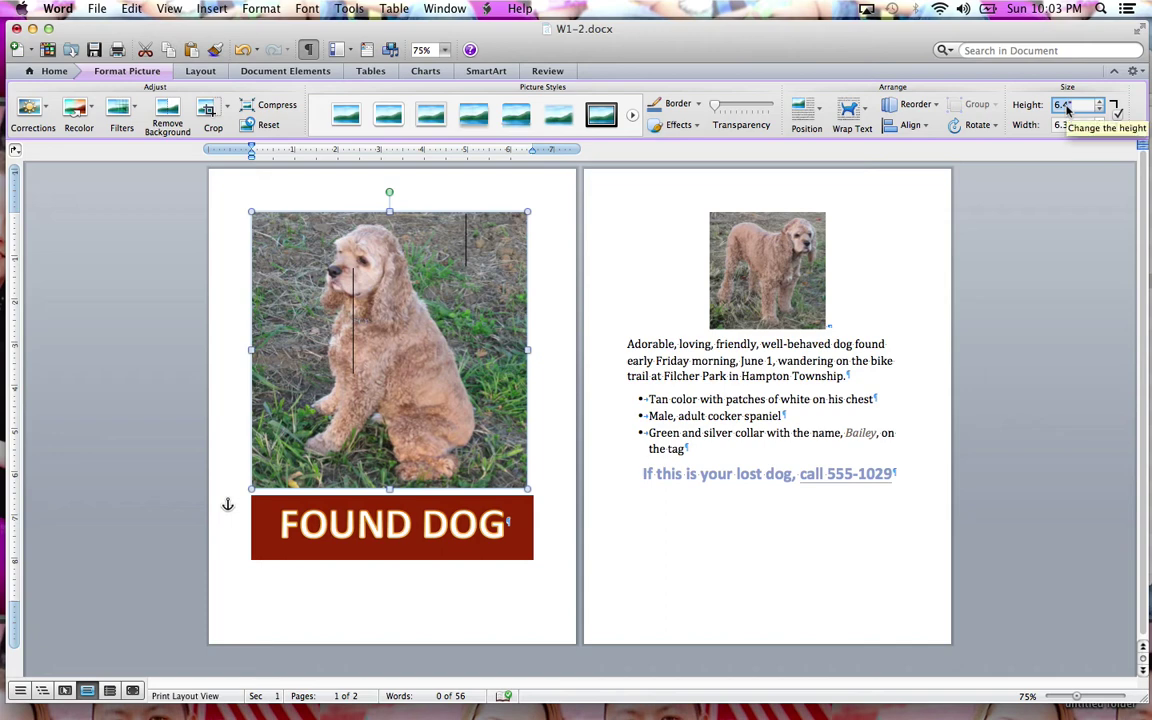
text(.72)
key(Return)
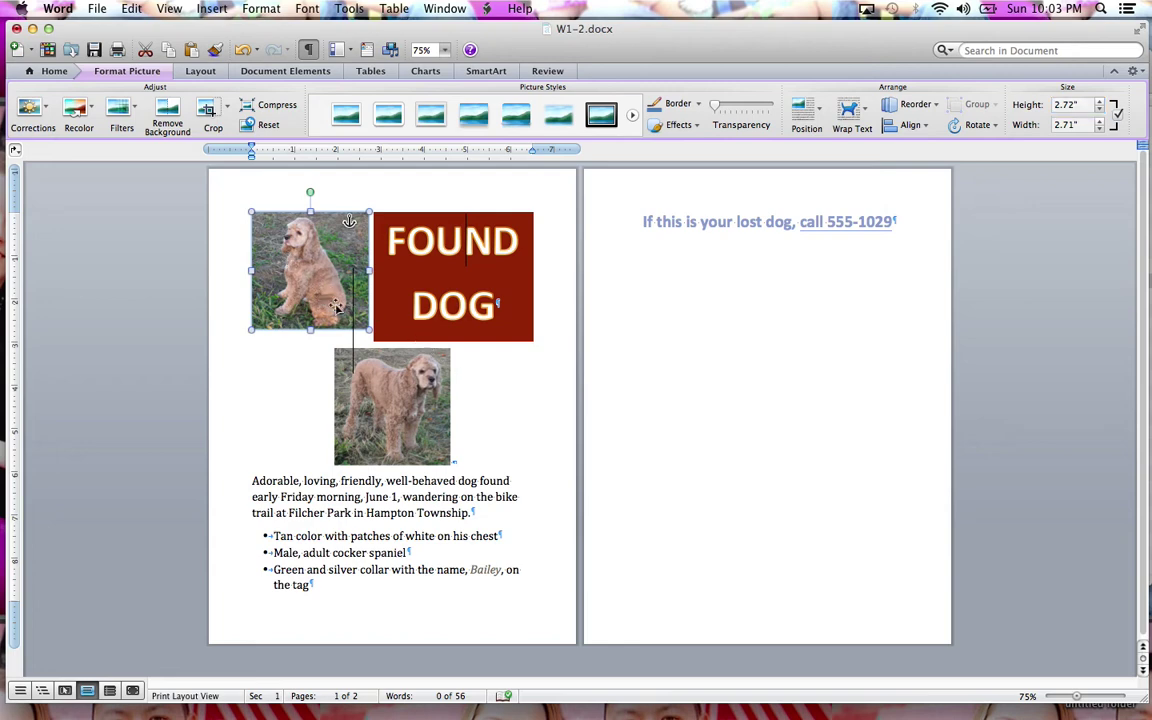
Set the sitting dog picture in line with text and place it beside the standing dog picture below the heading.
drag(296, 271, 527, 425)
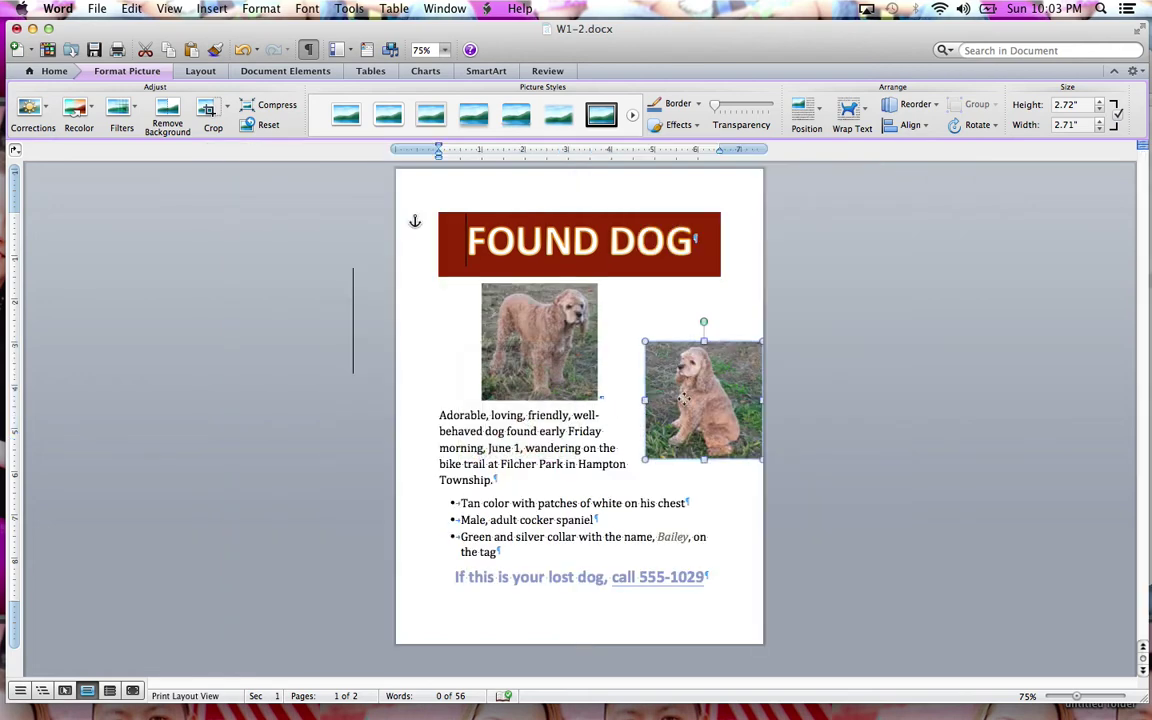
drag(681, 395, 614, 361)
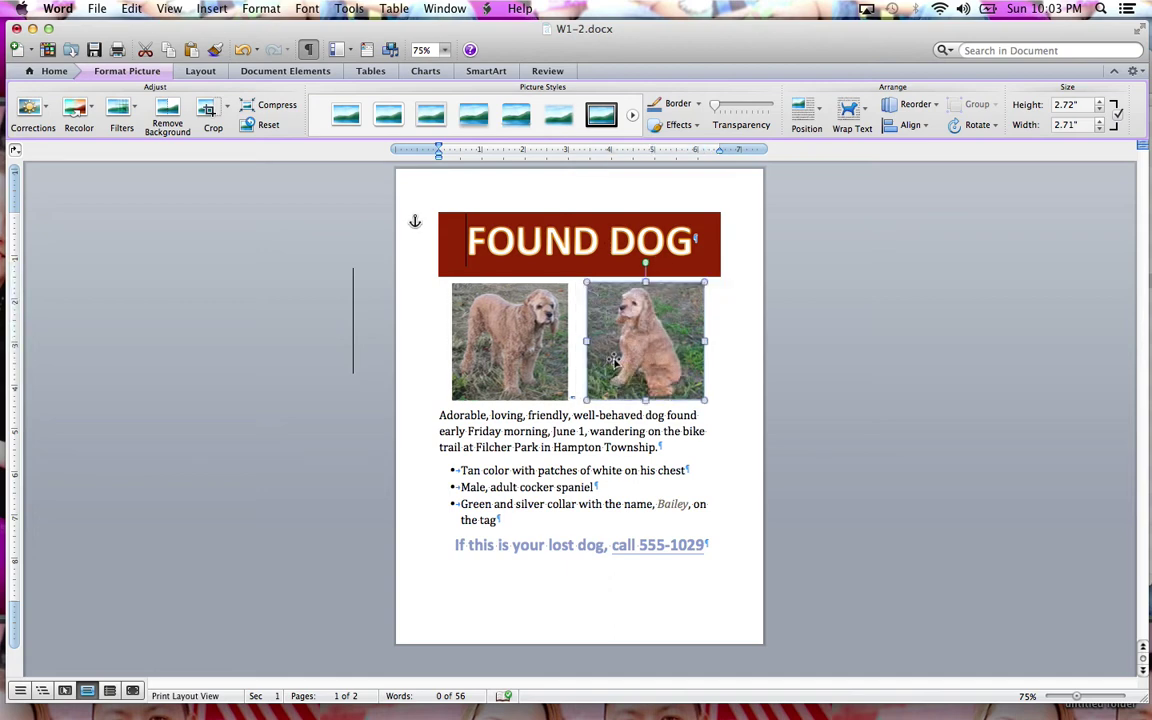
click(862, 113)
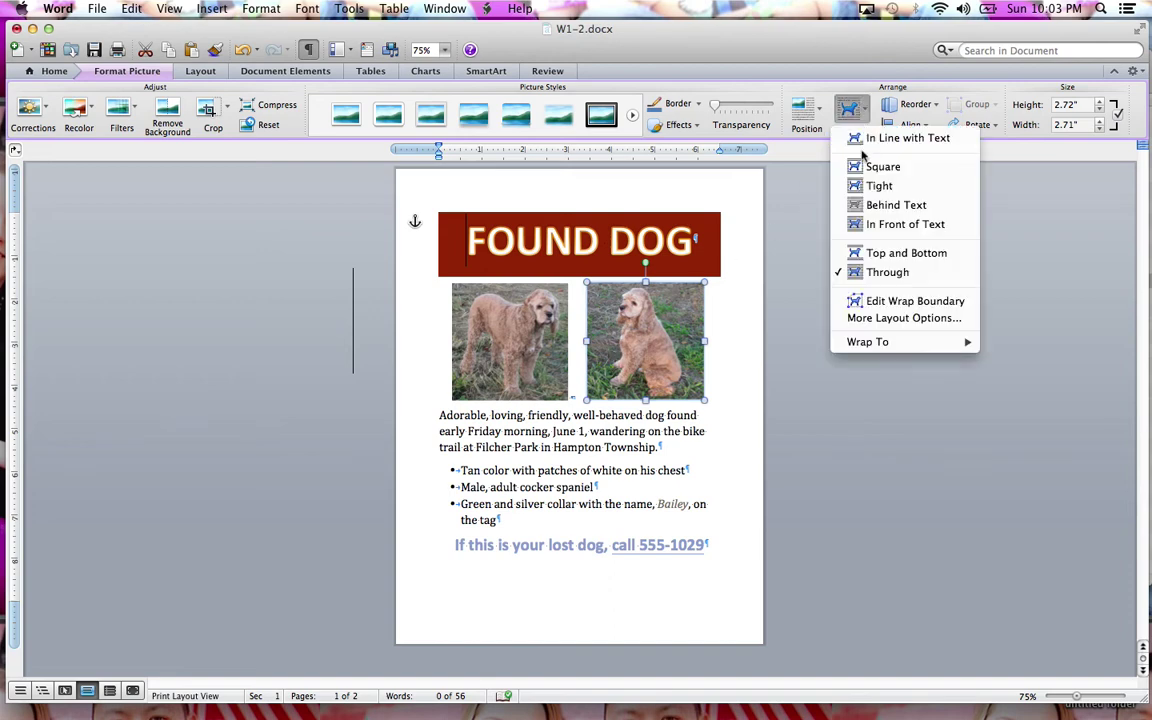
click(866, 142)
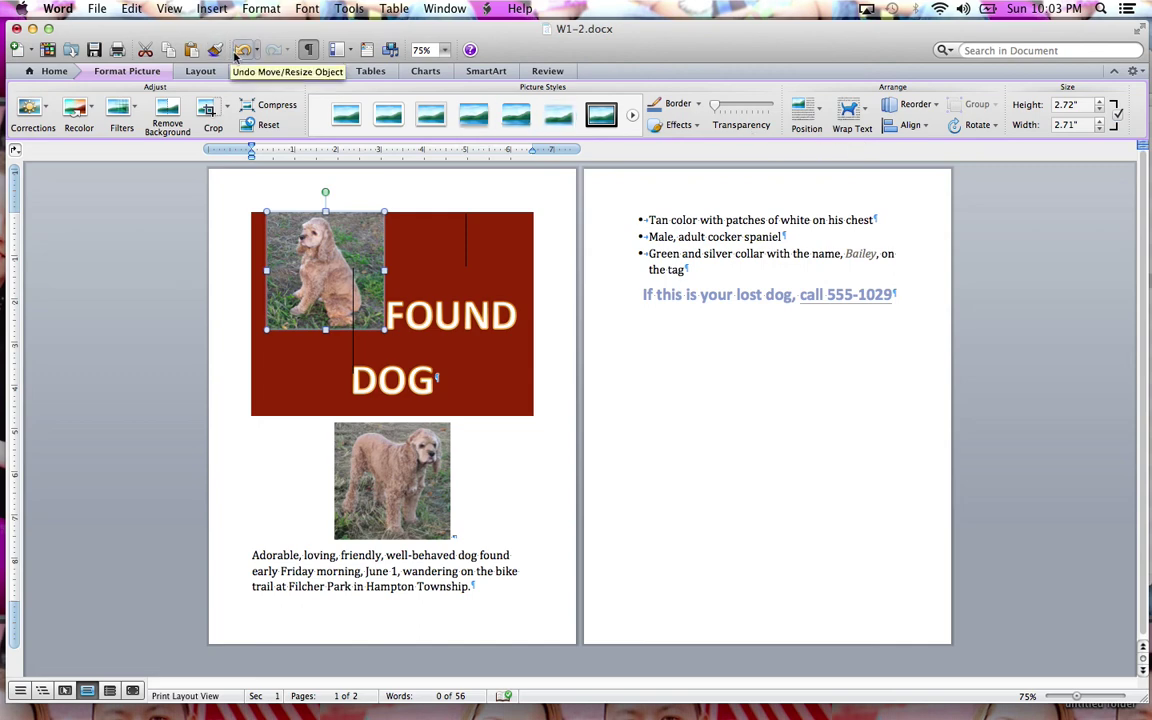
drag(306, 243, 496, 452)
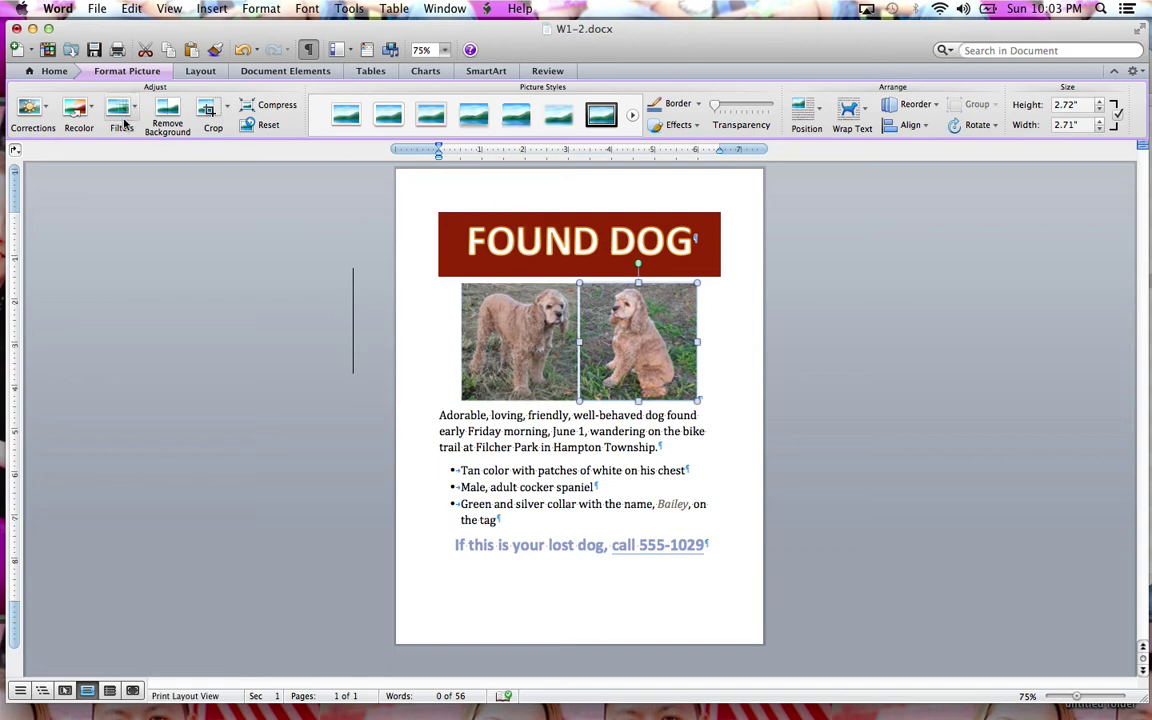
Apply the Soft Edge Rectangle picture style to both dog pictures.
click(535, 322)
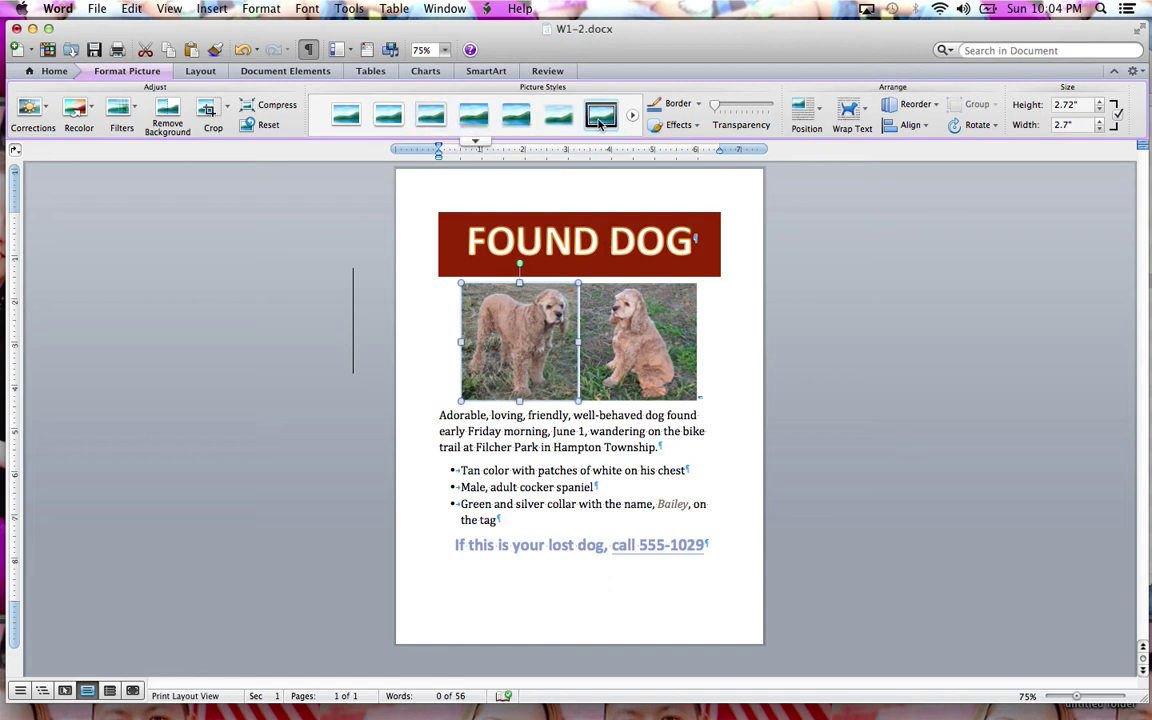
click(477, 141)
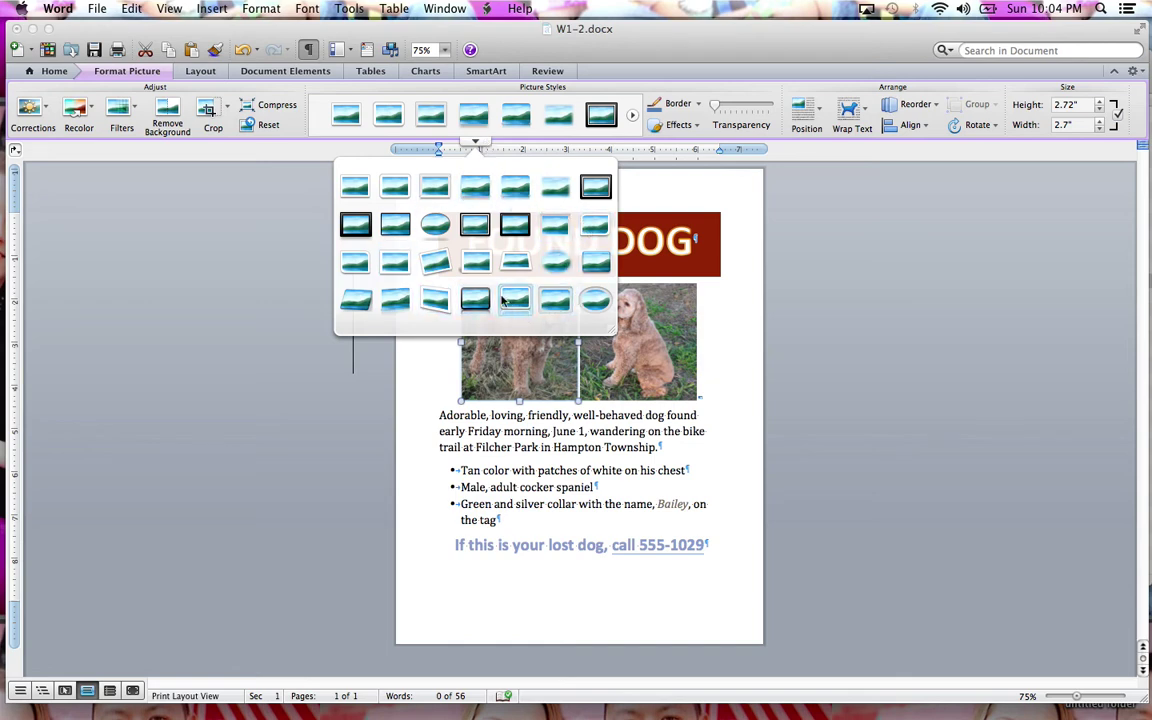
click(548, 190)
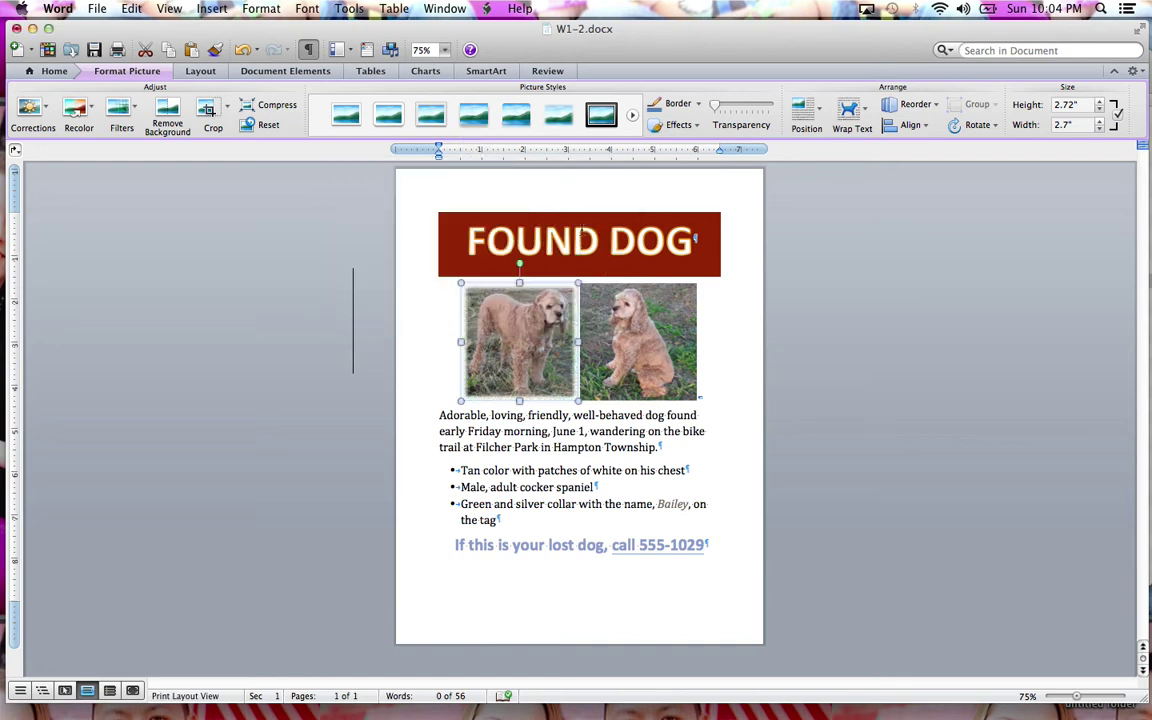
click(647, 340)
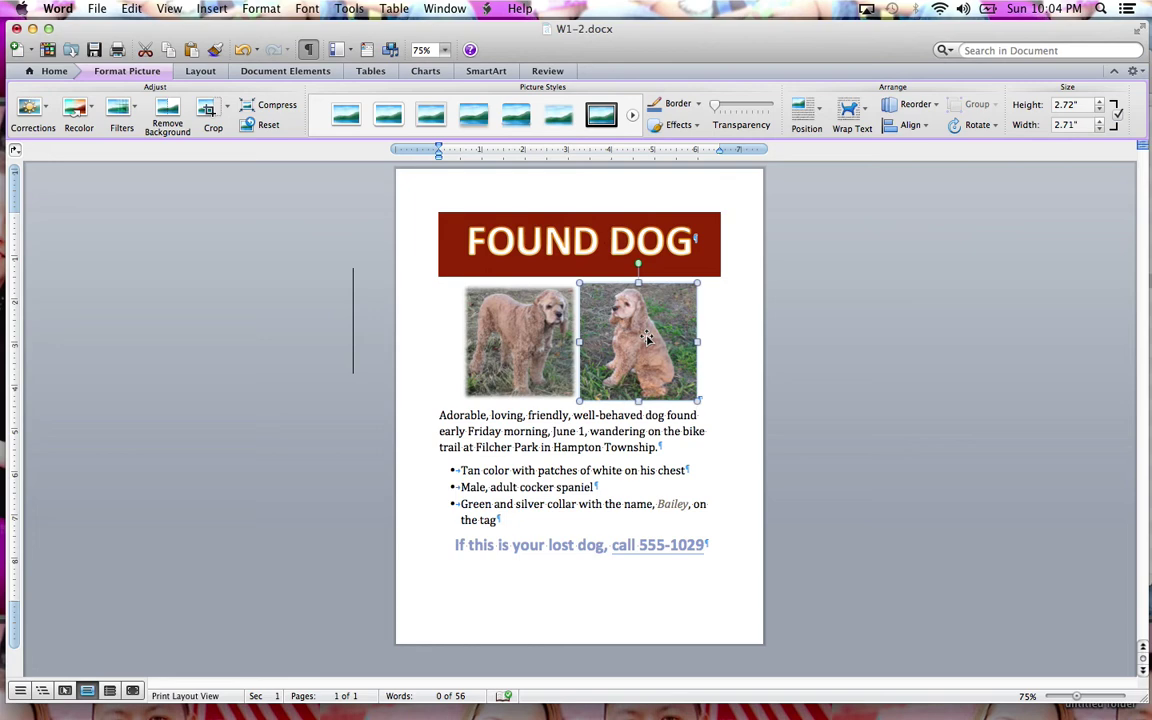
click(560, 116)
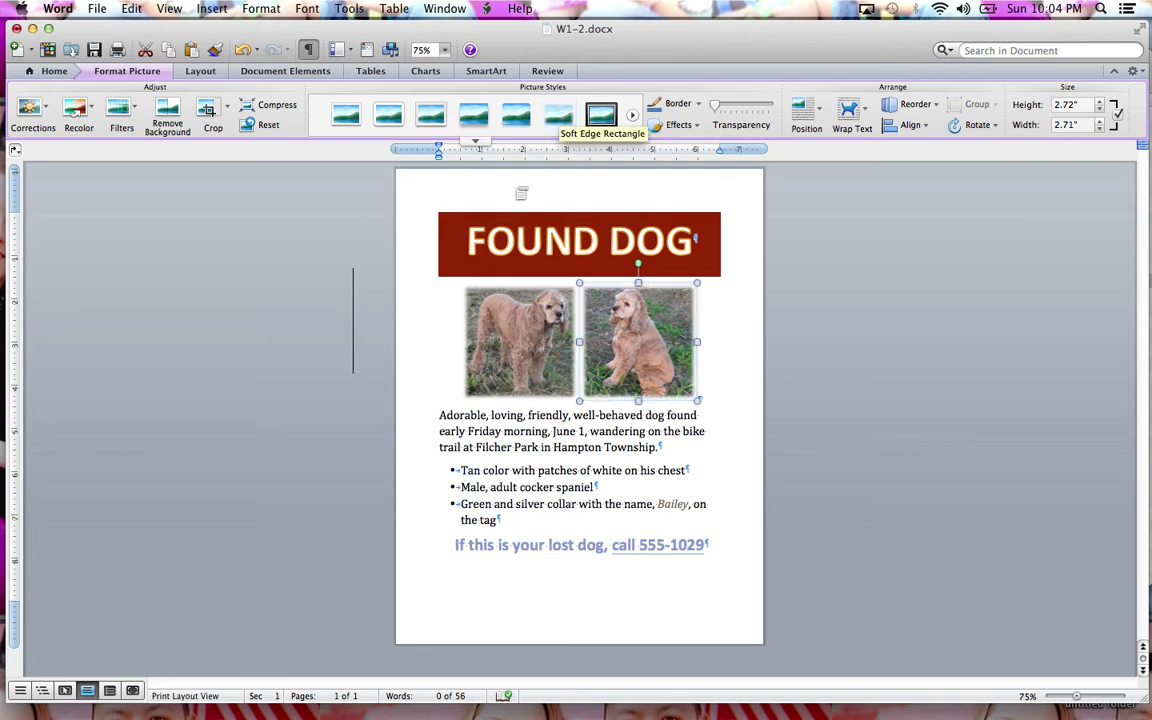
Give the standing dog picture the largest gray glow effect.
click(524, 342)
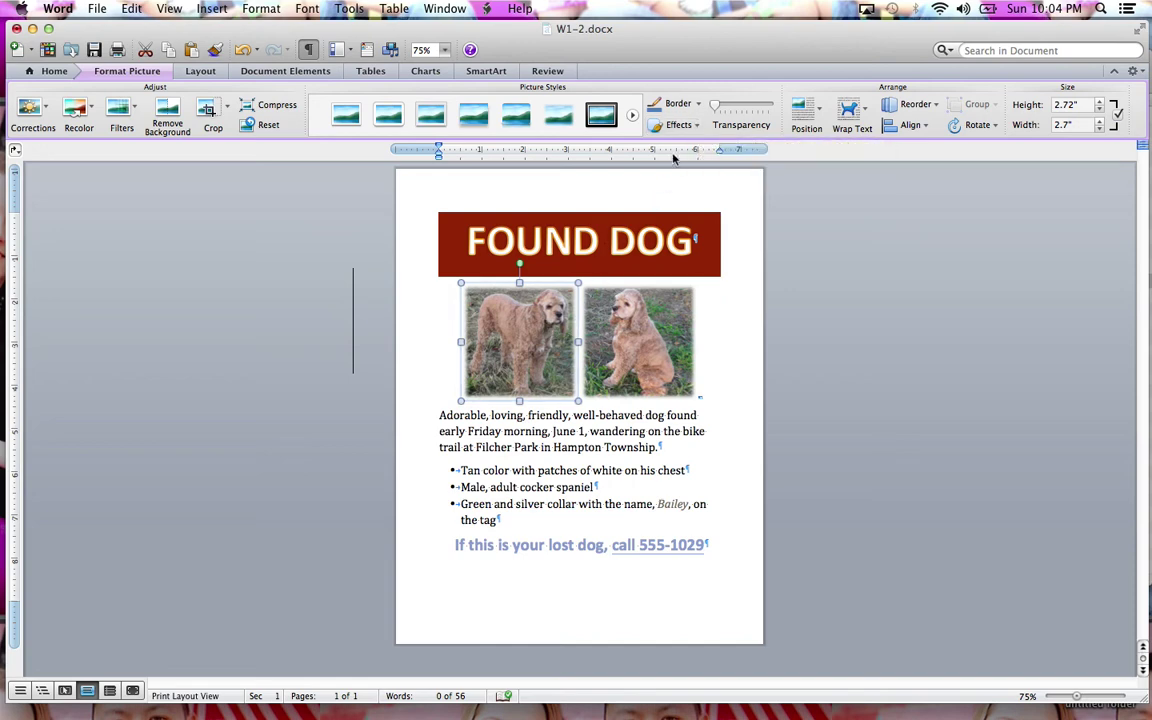
click(694, 124)
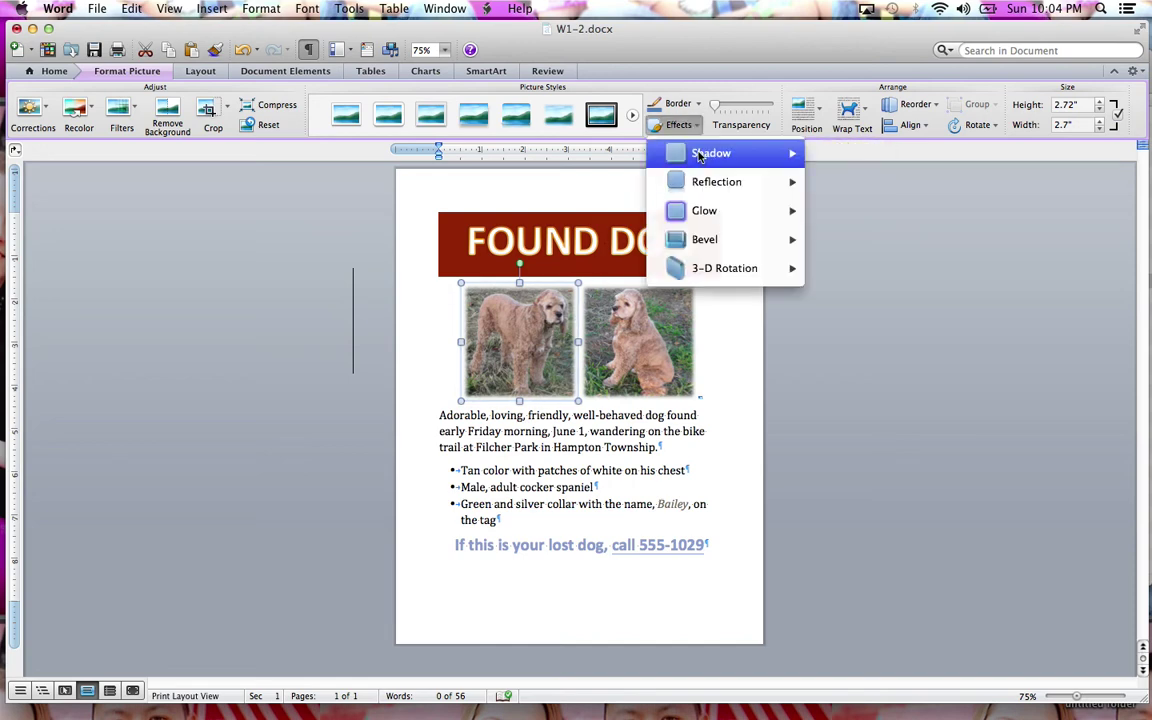
mouse_move(700, 211)
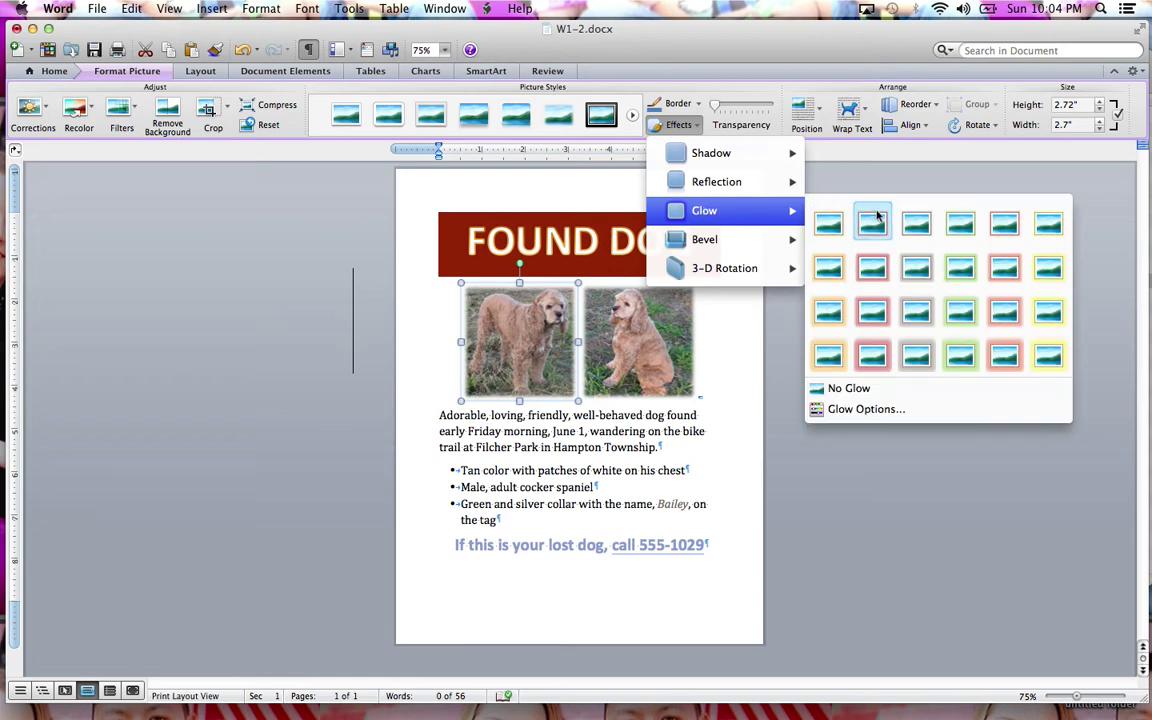
click(916, 357)
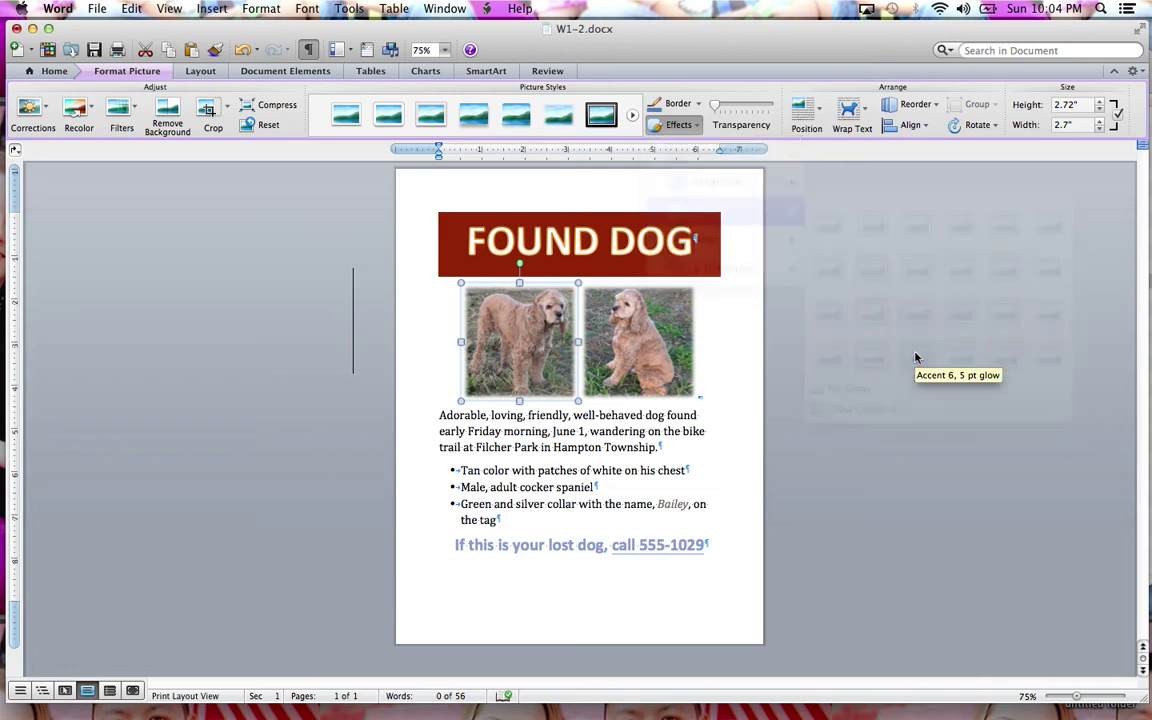
Give the sitting dog picture the largest gray glow effect.
click(637, 363)
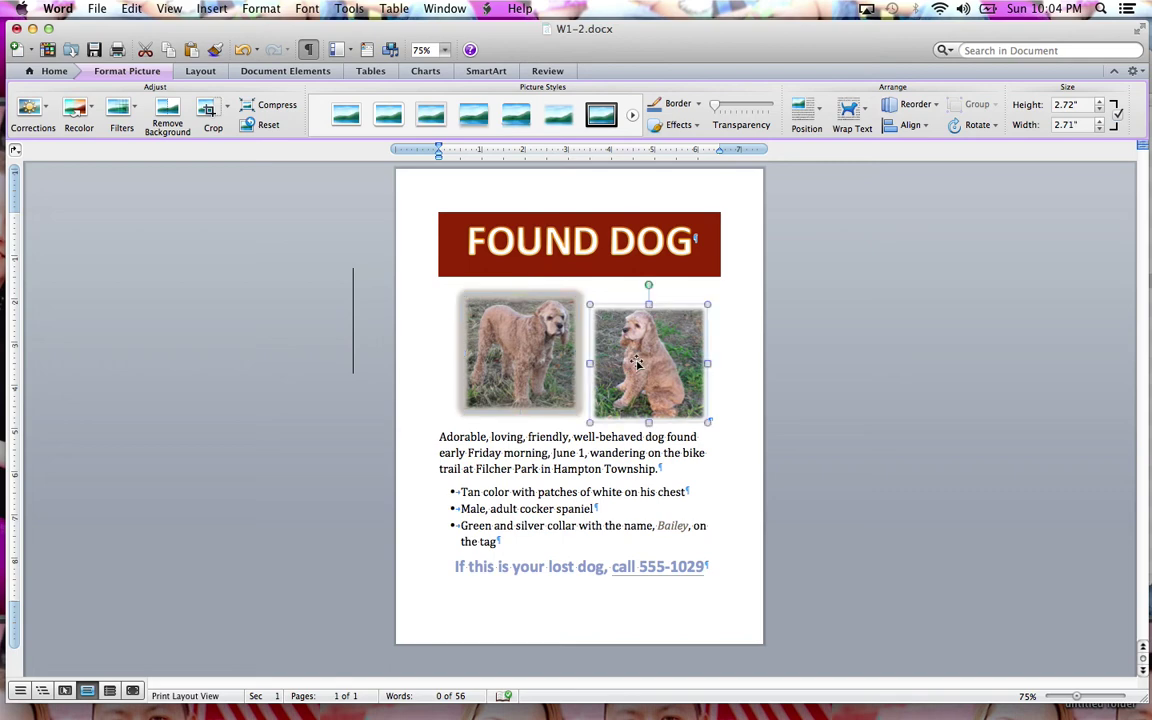
click(698, 126)
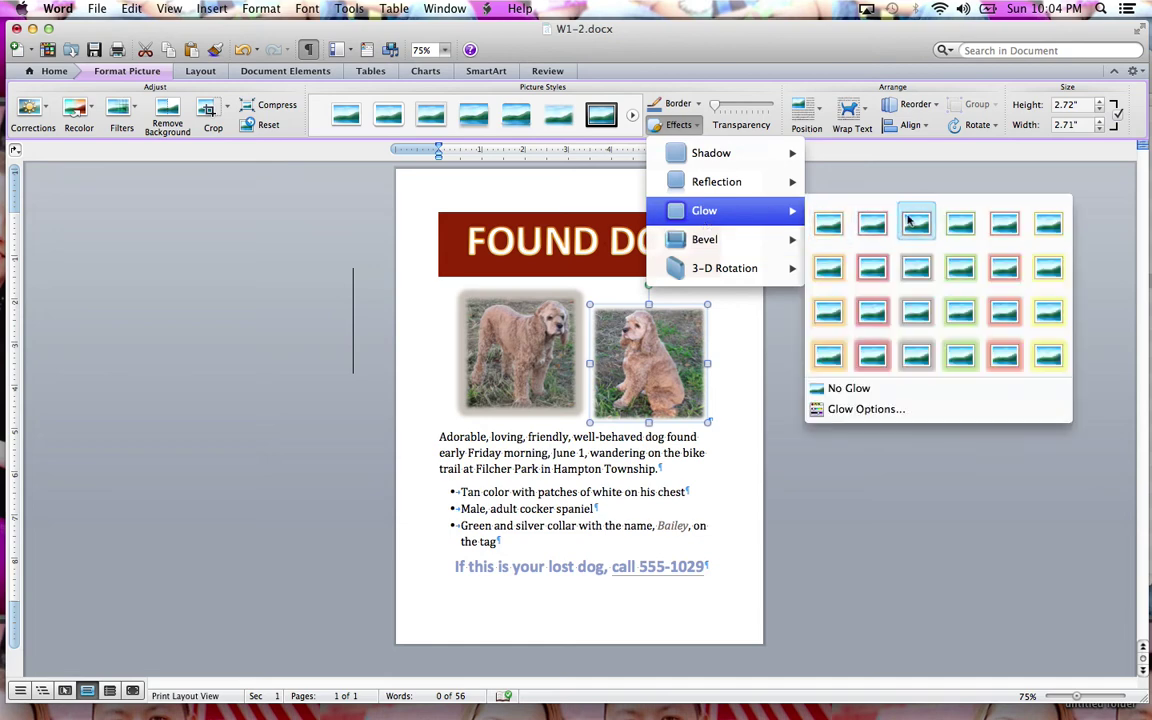
click(917, 358)
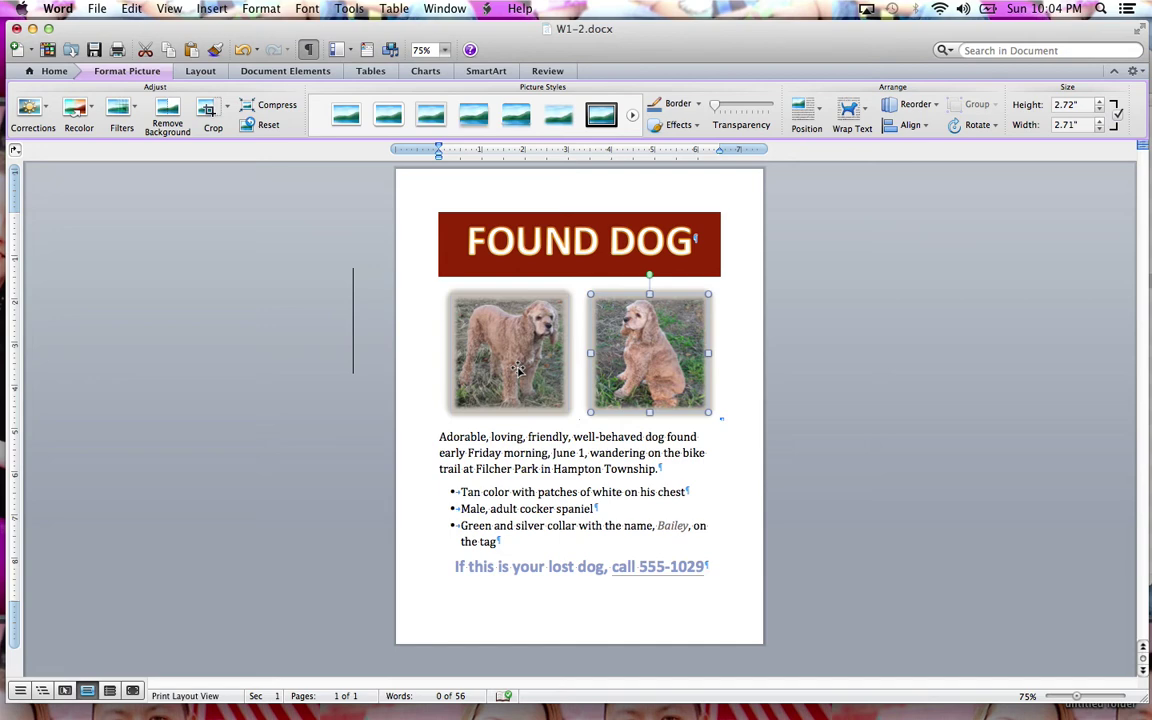
Apply a Parallel off-axis 3-D rotation to the sitting dog picture so it angles toward the standing dog.
click(697, 124)
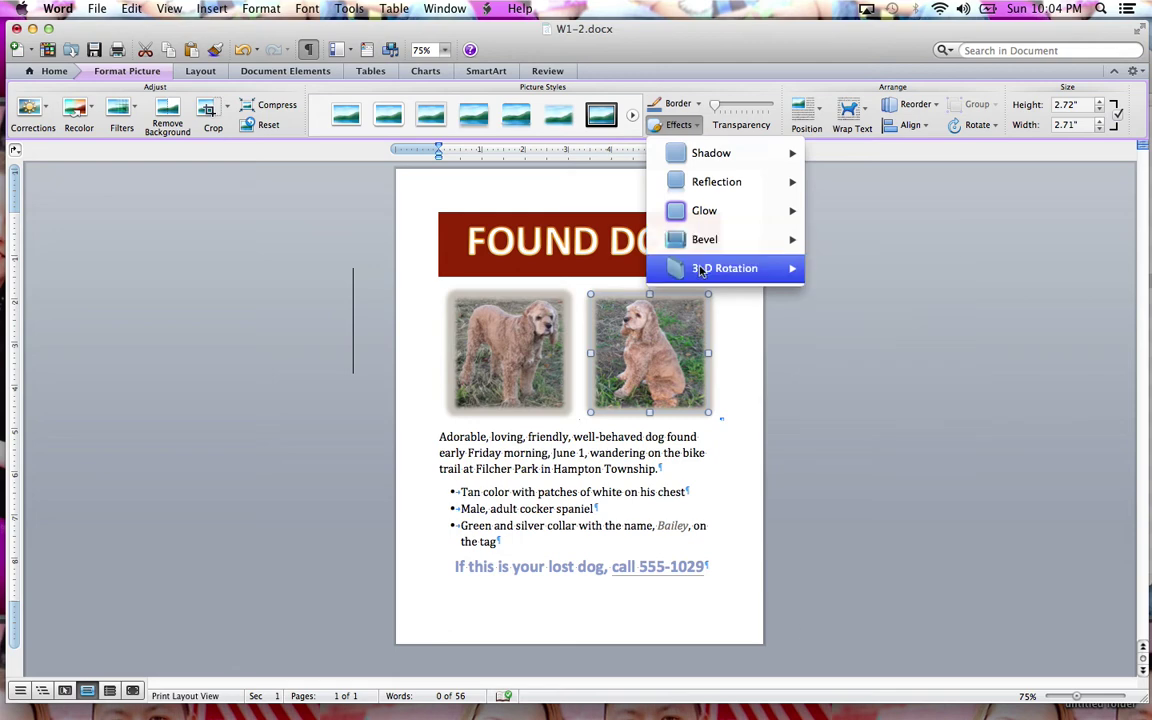
mouse_move(701, 271)
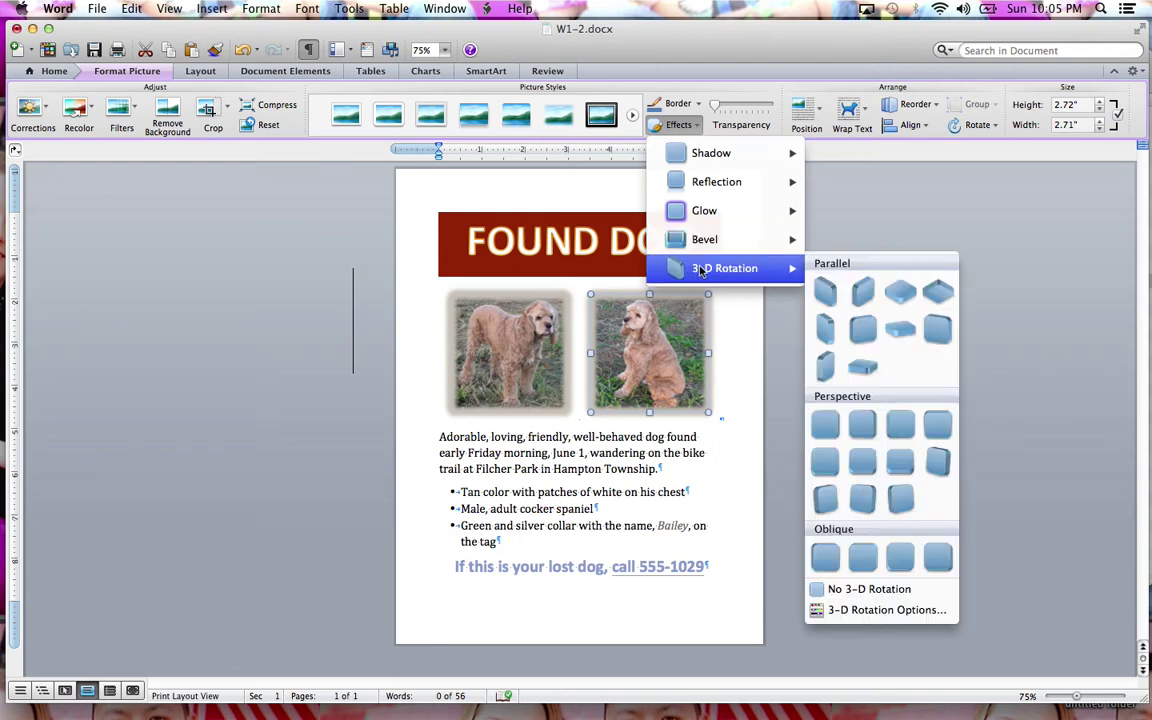
click(938, 334)
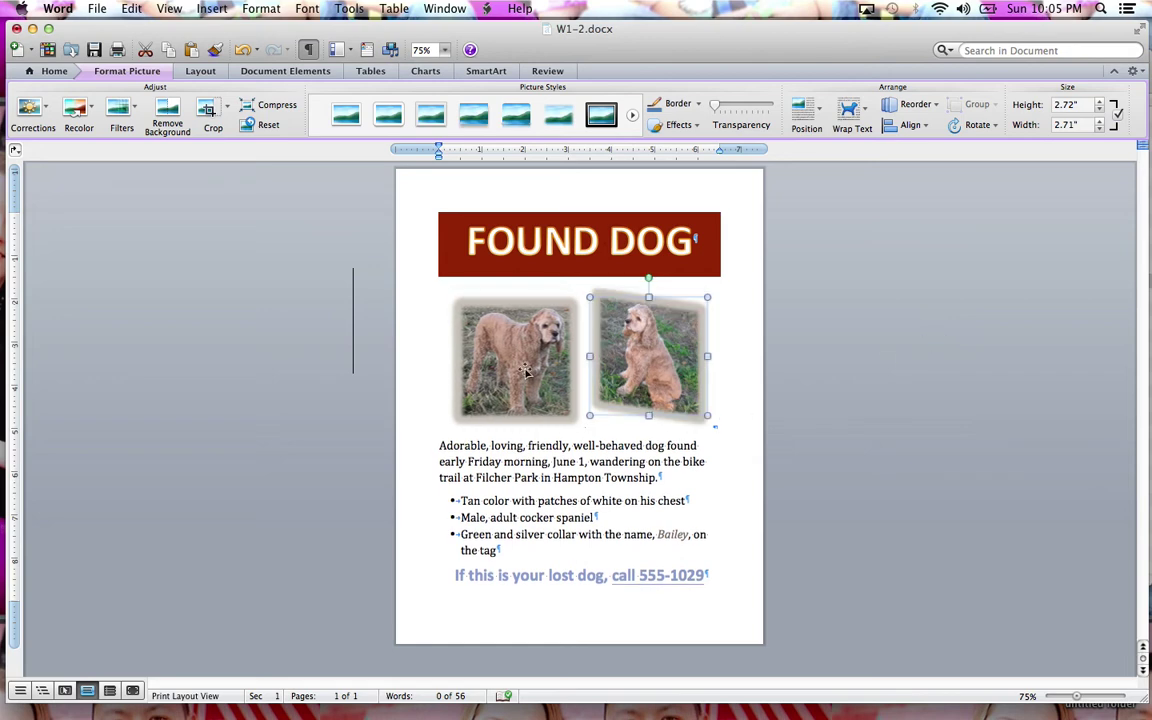
Apply the Off Axis 1 Right 3-D rotation to the standing dog picture.
click(473, 333)
click(676, 124)
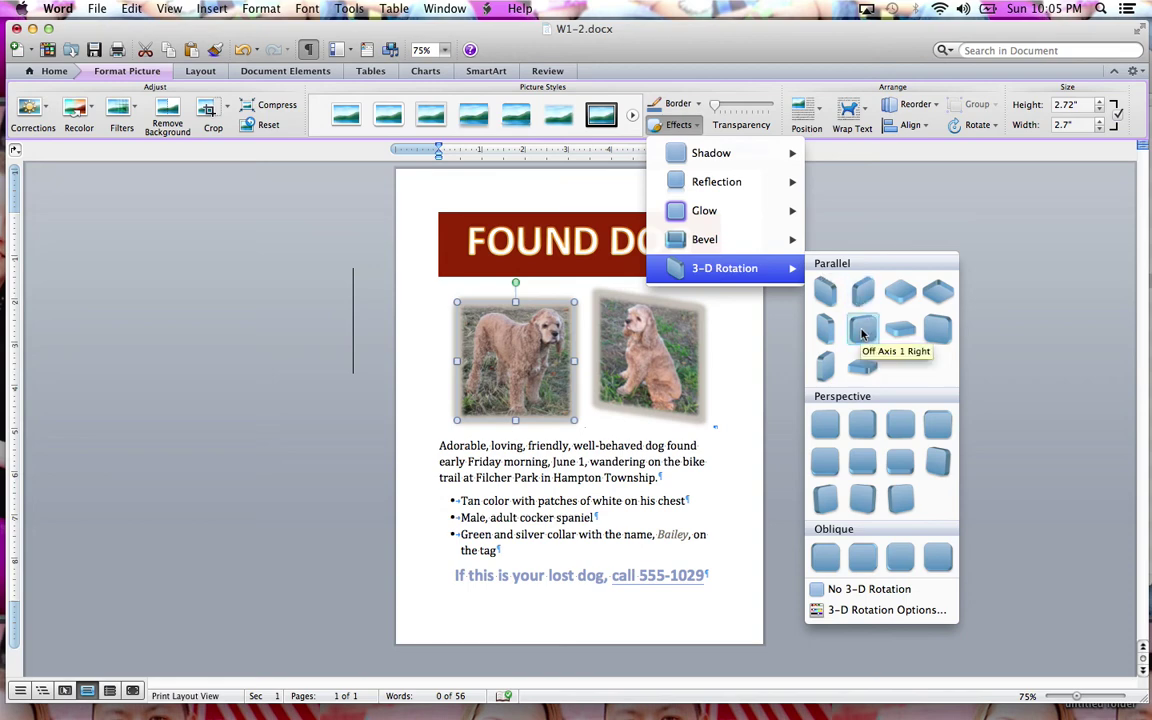
click(863, 333)
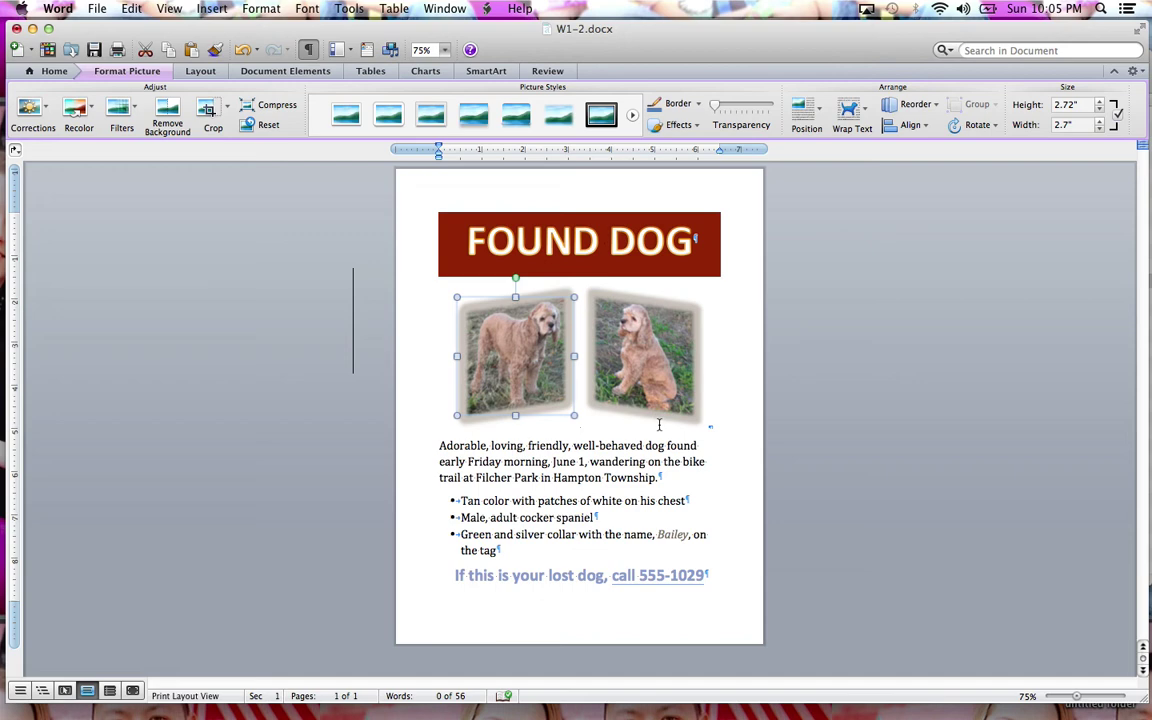
click(54, 72)
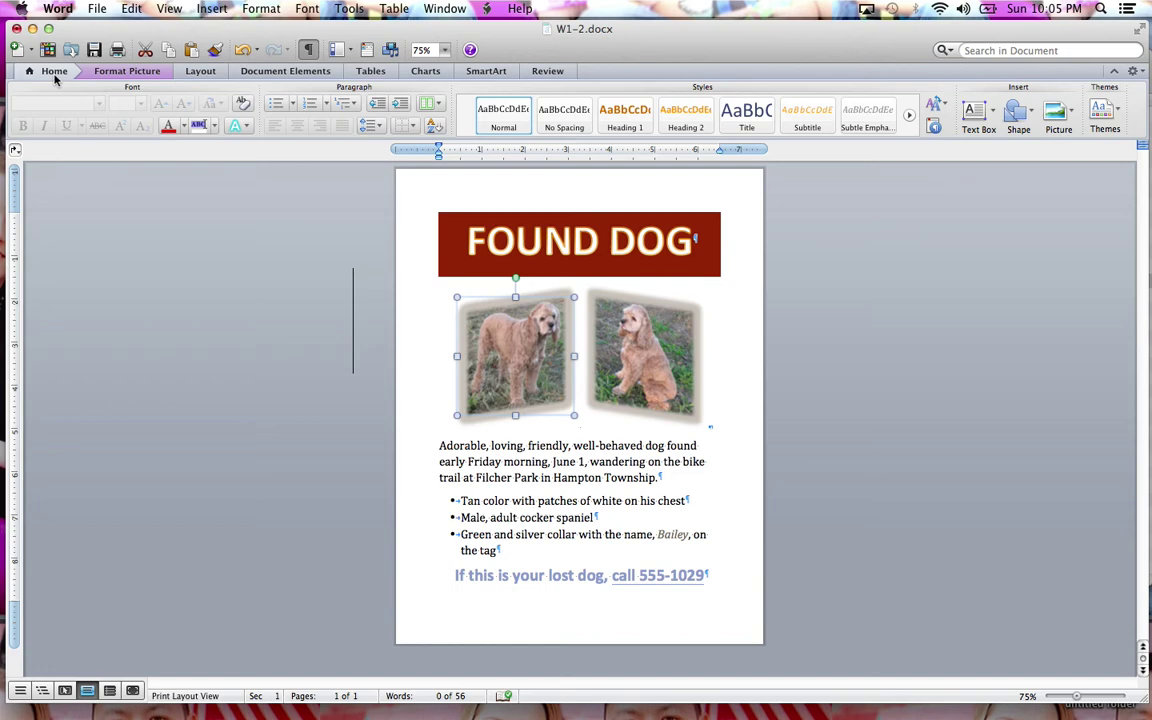
click(414, 394)
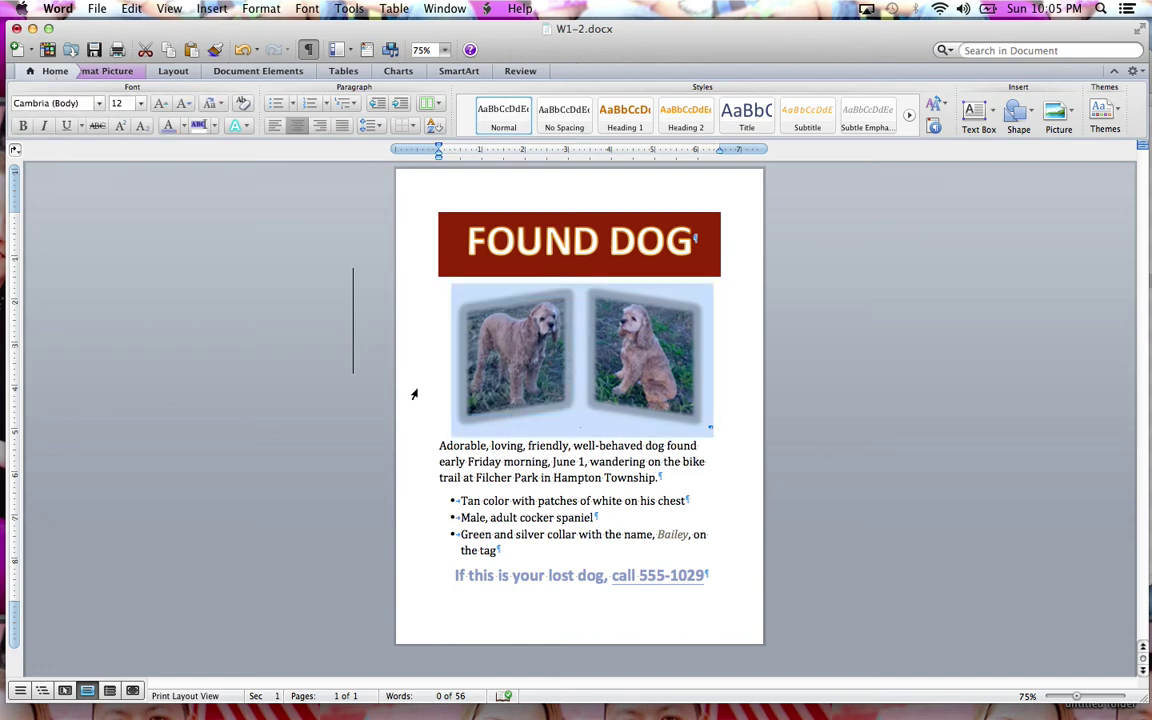
click(424, 488)
click(576, 485)
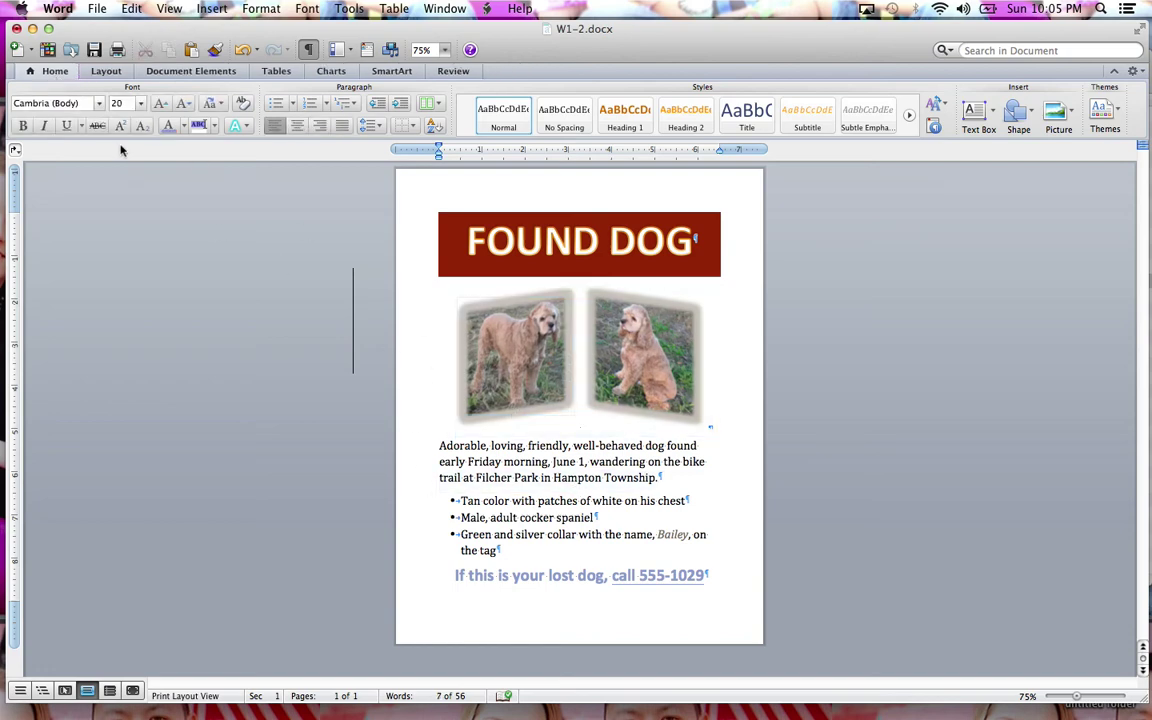
Set up a box page border with the long-short dashed line style, dark blue theme color and 3 pt width.
click(90, 73)
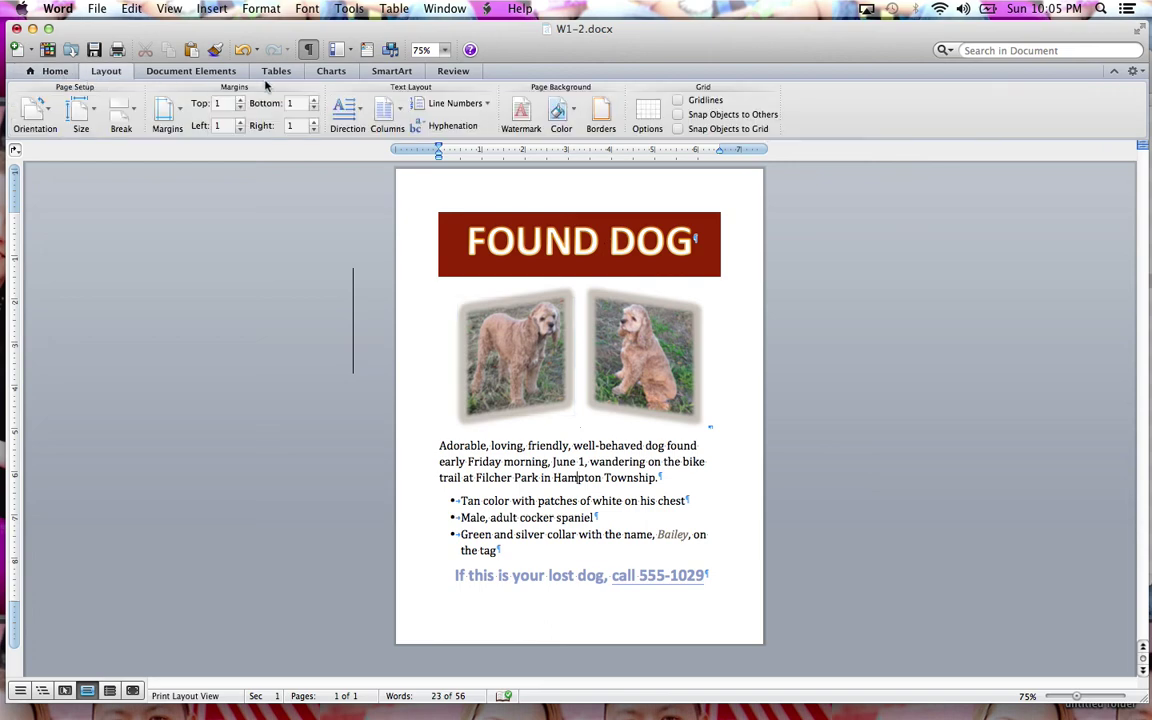
click(601, 116)
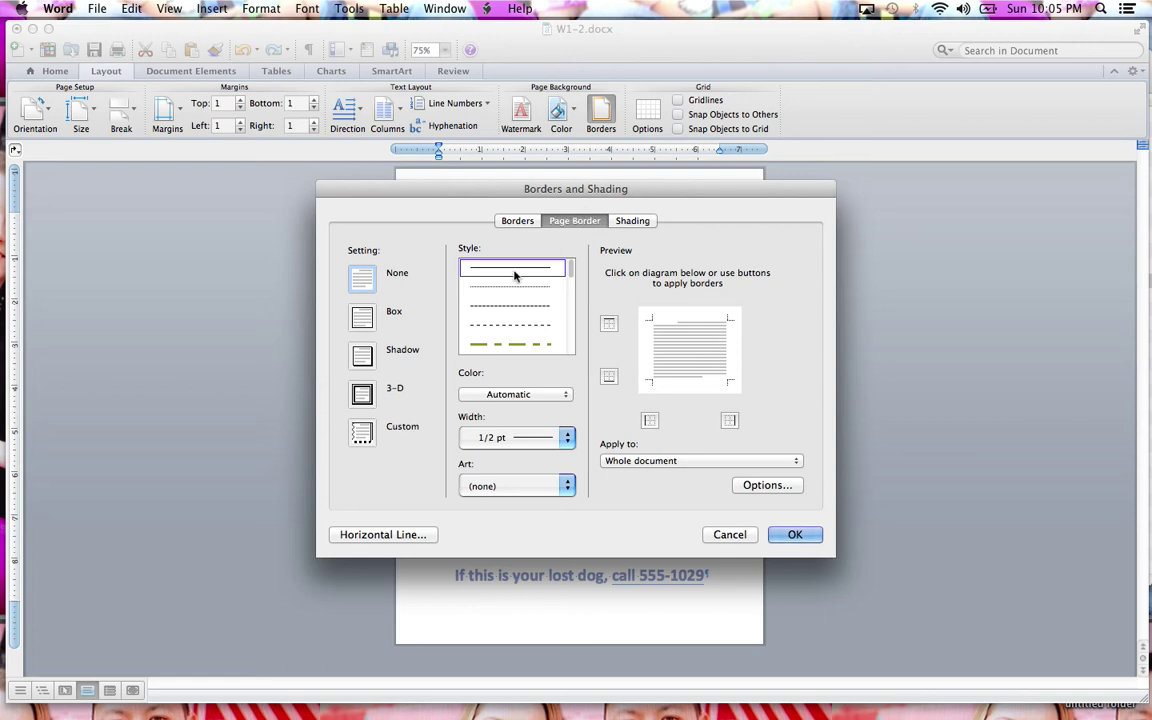
click(504, 346)
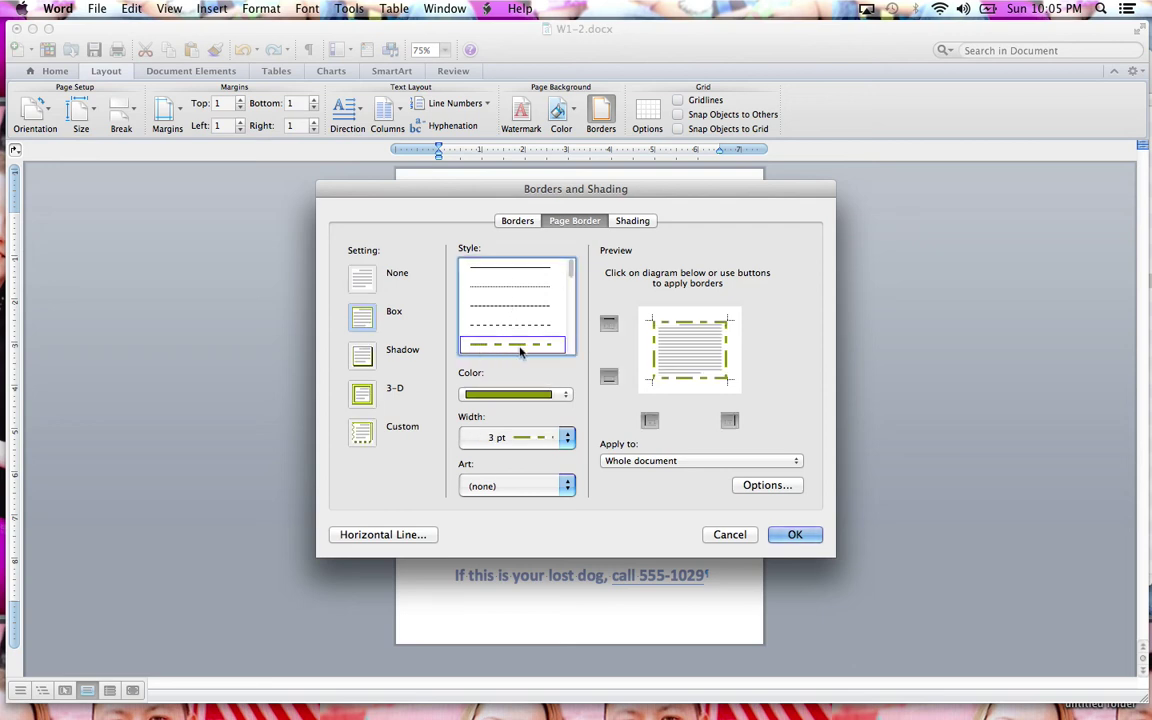
click(558, 394)
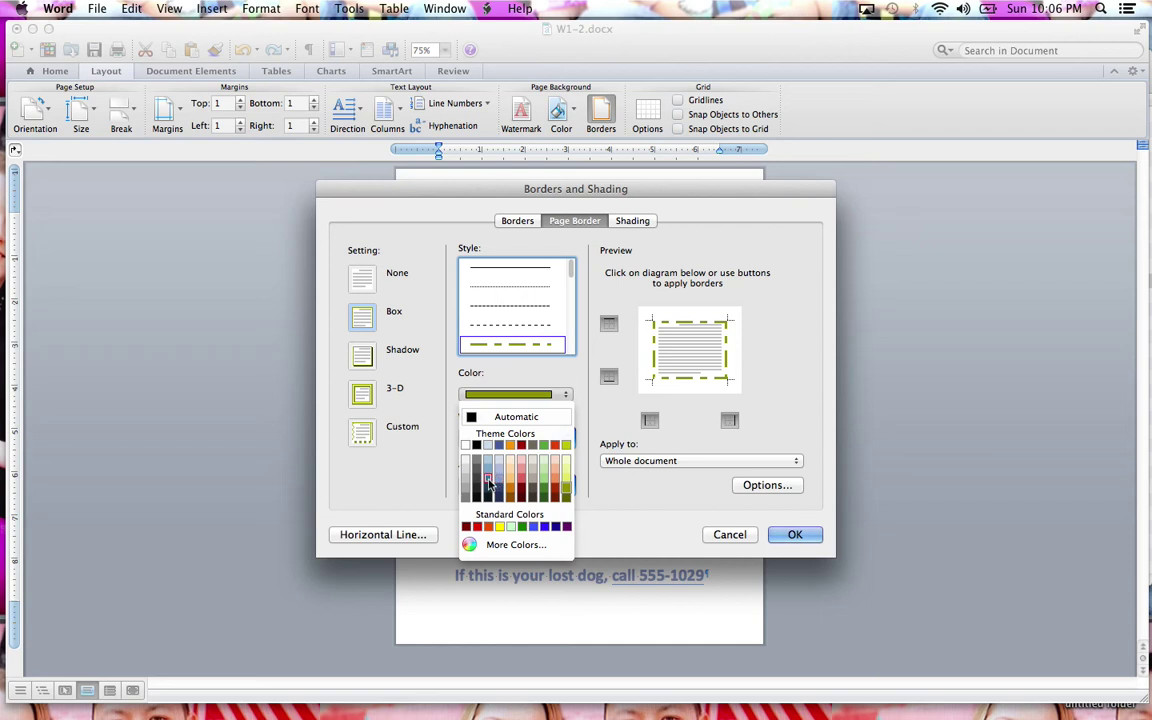
click(489, 490)
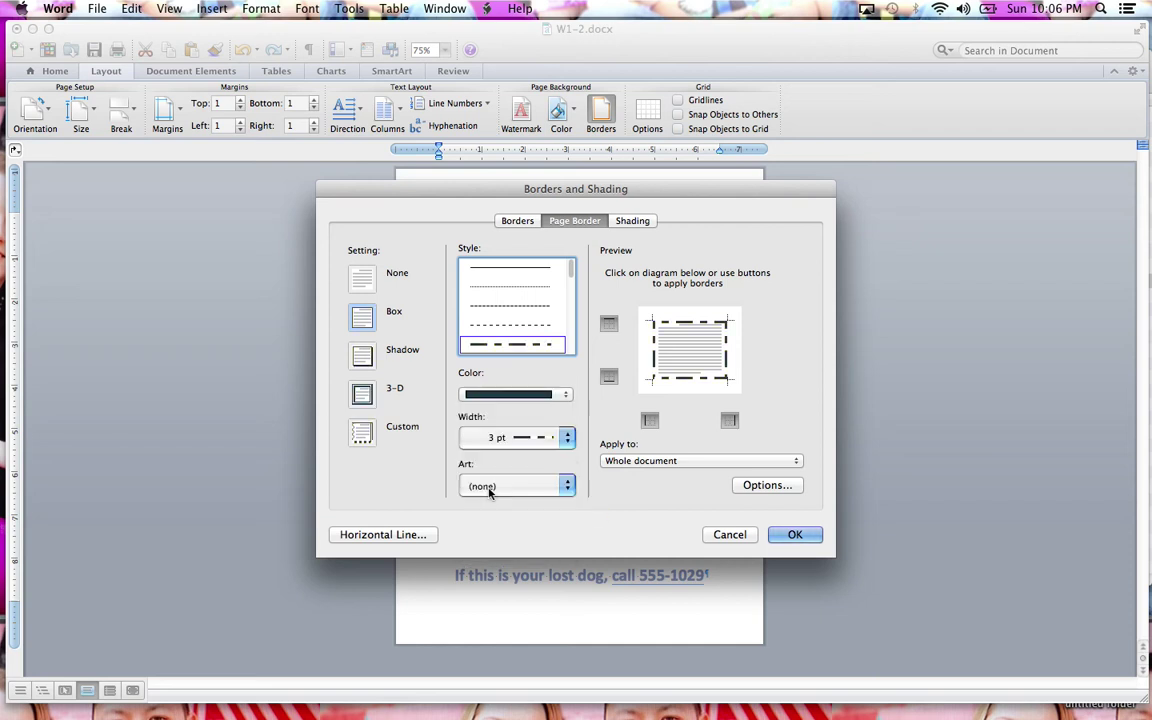
click(540, 437)
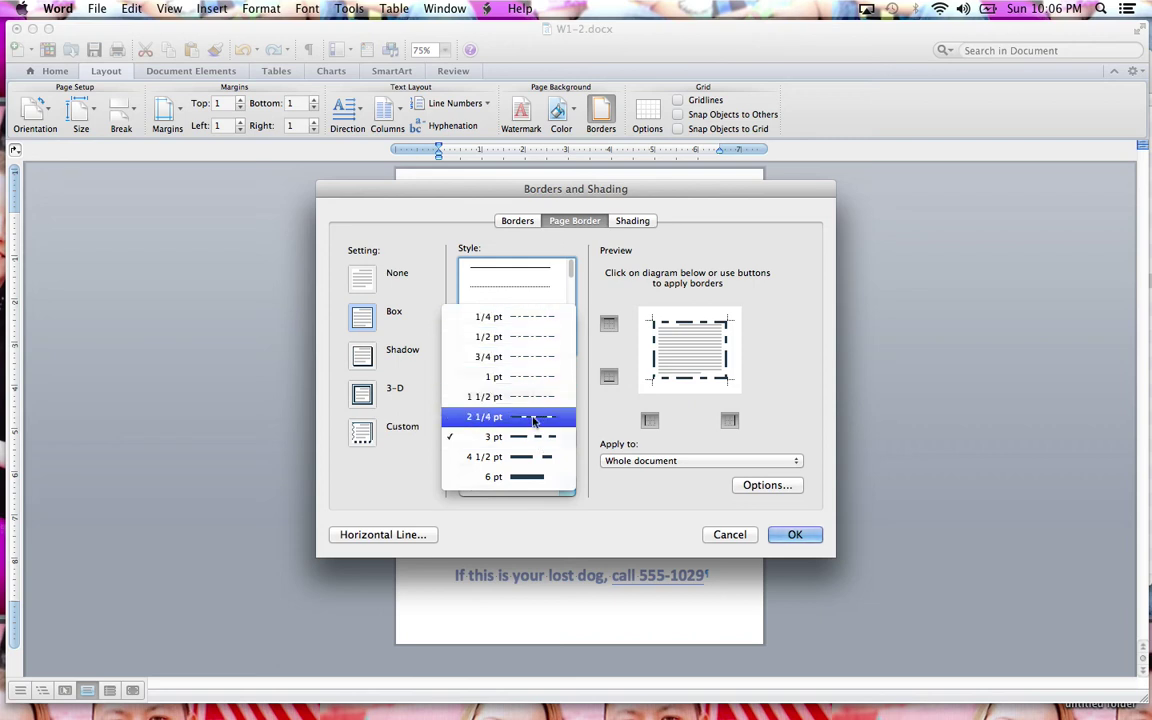
click(530, 436)
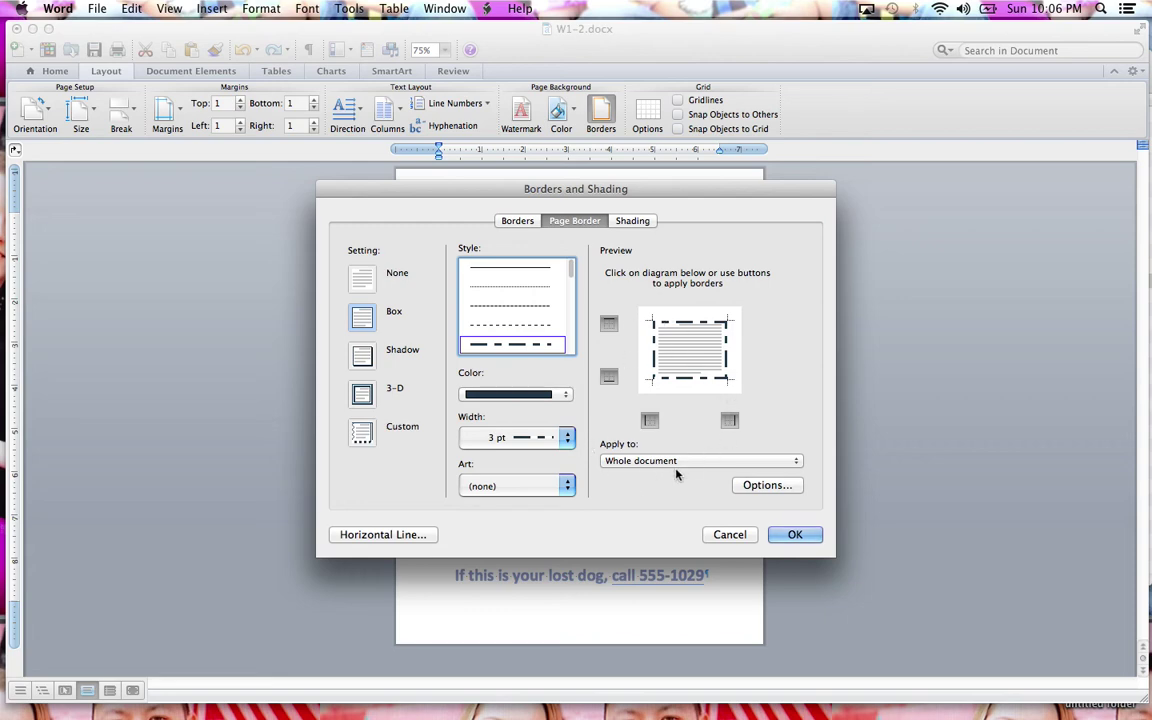
Set the page border's top, left, bottom and right margins to 31 pt each.
click(758, 486)
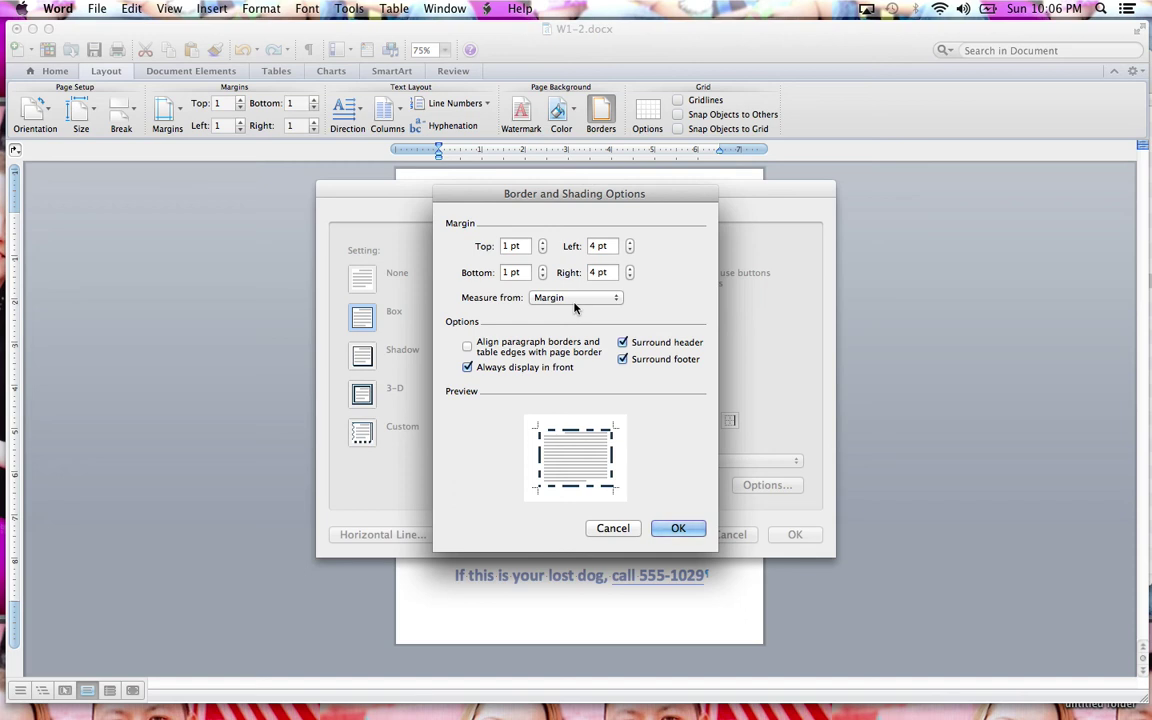
click(512, 246)
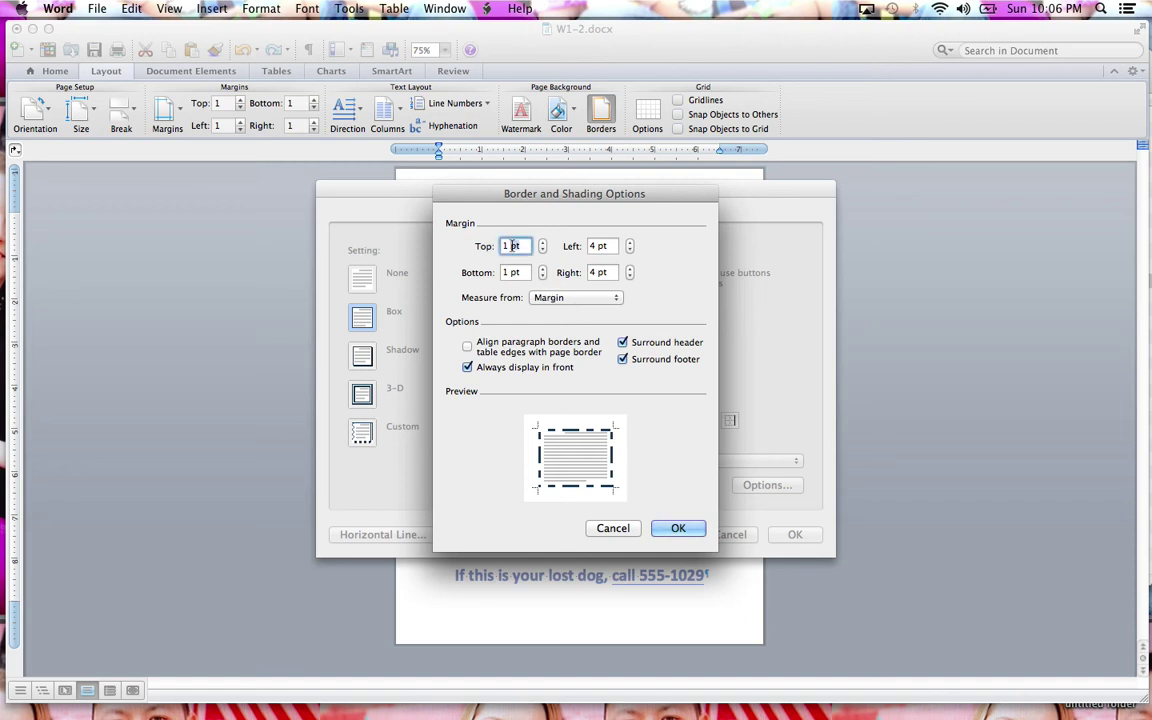
text(31)
click(614, 246)
text(3)
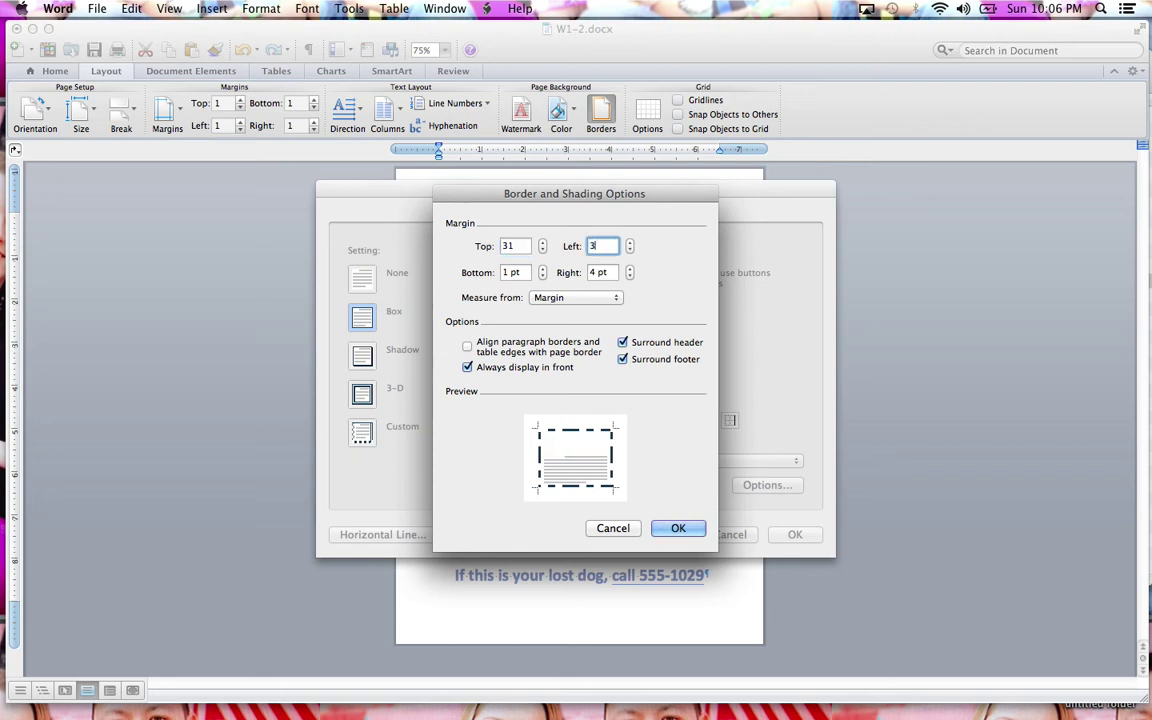
text(1)
key(Tab)
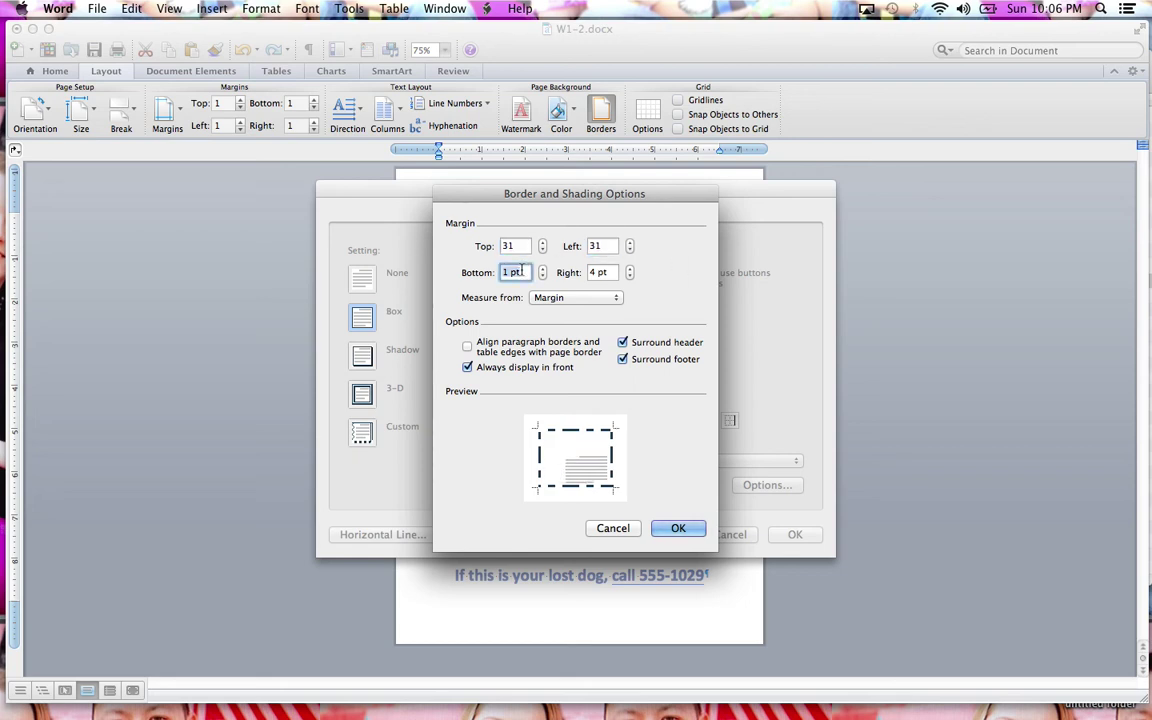
text(31)
click(598, 274)
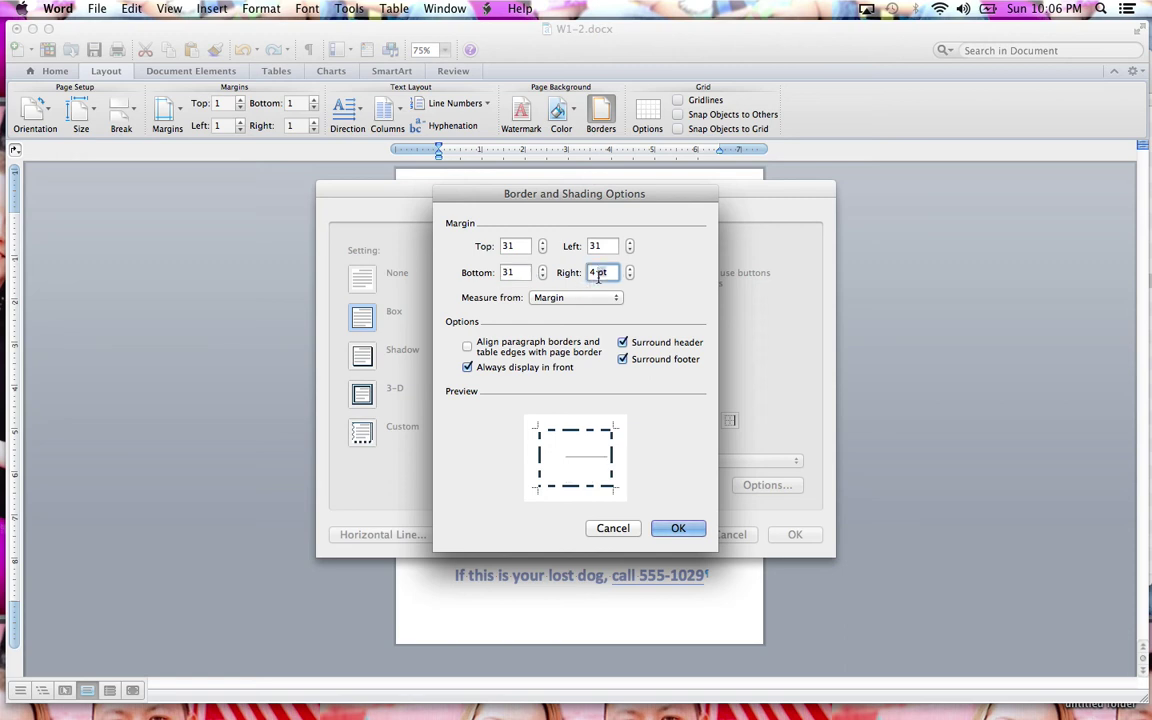
text(31)
Measure the border margins from the edge of the page and apply the page border to the whole document.
click(612, 298)
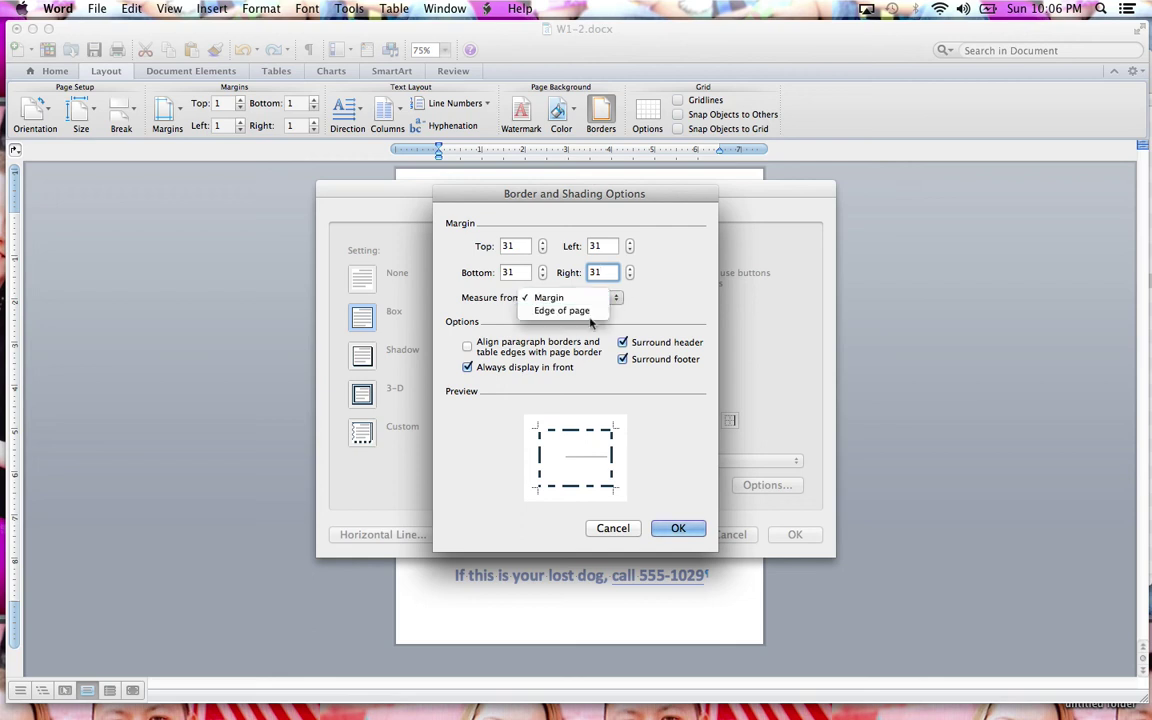
click(586, 311)
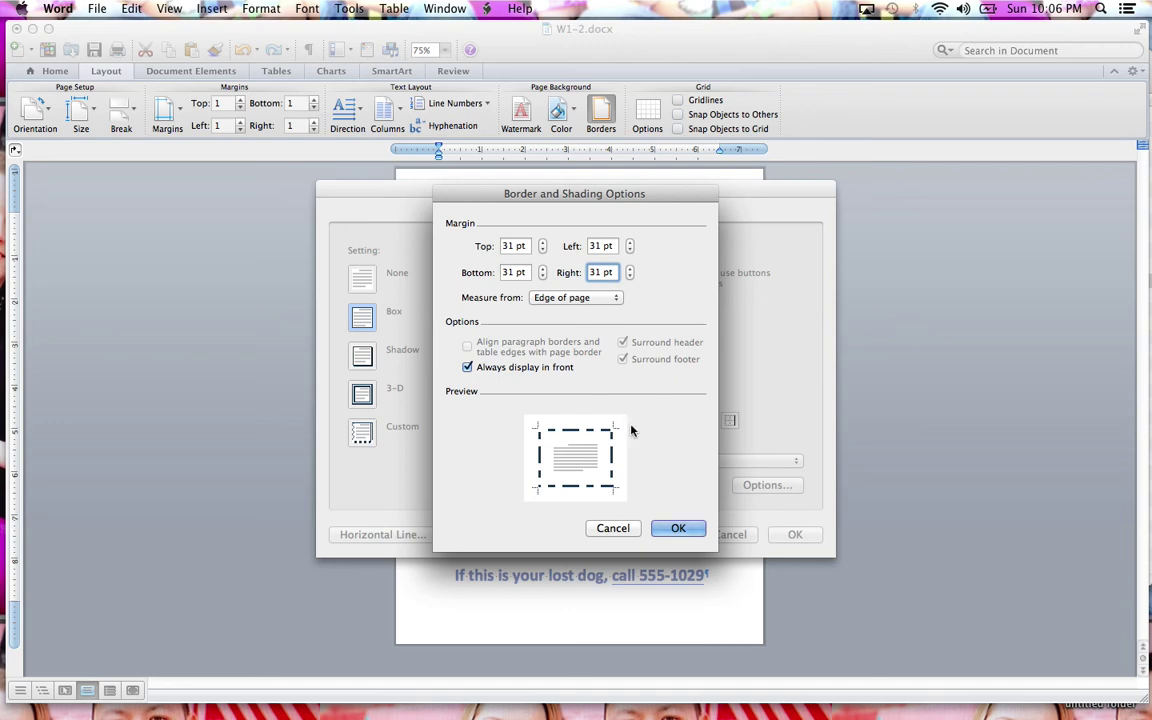
click(667, 528)
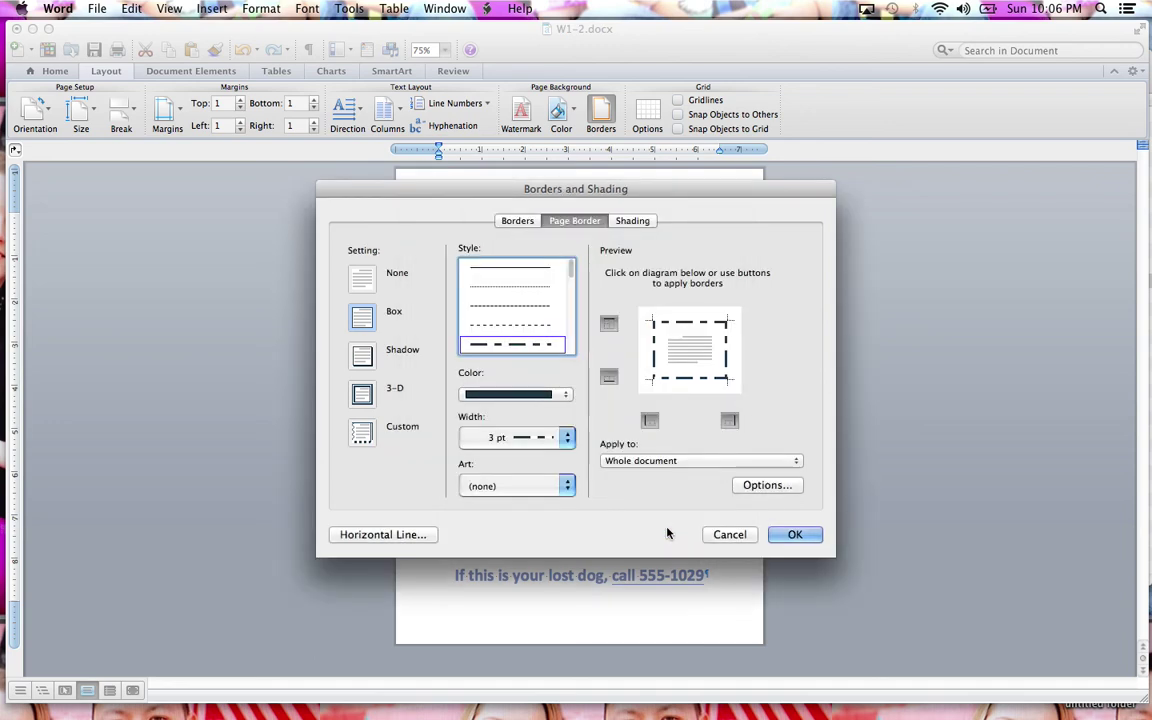
click(797, 537)
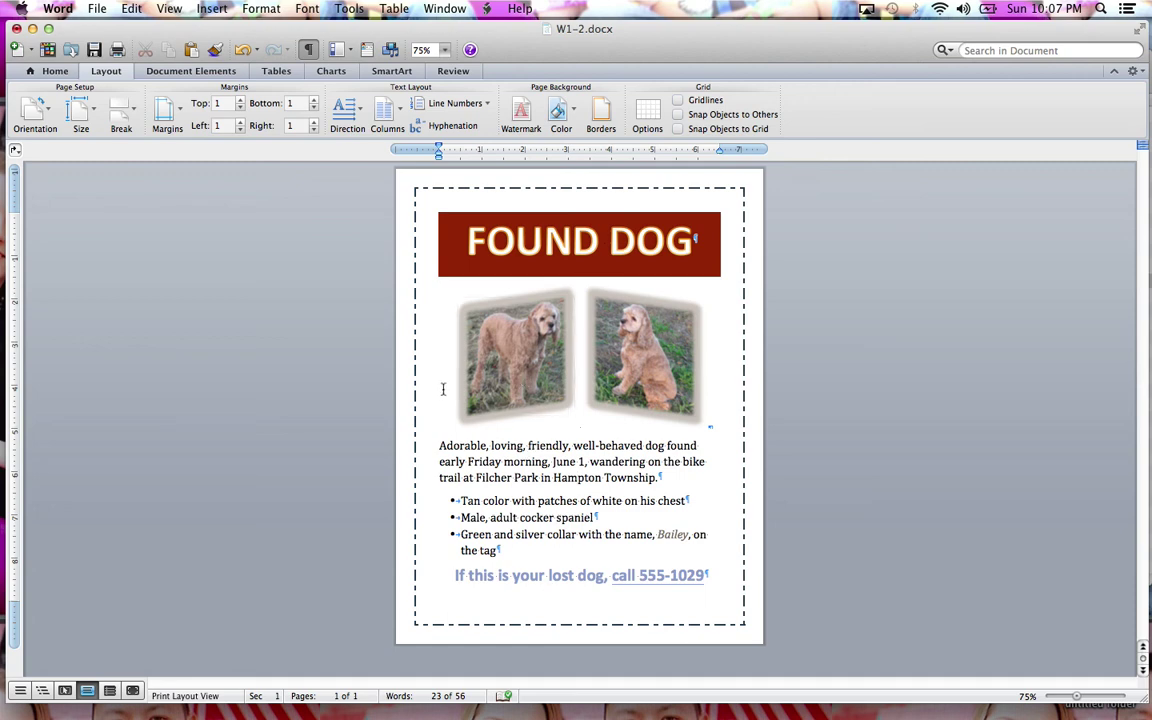
Set the spacing of the paragraph holding the two dog pictures to 24 pt before and 12 pt after.
click(577, 342)
click(444, 52)
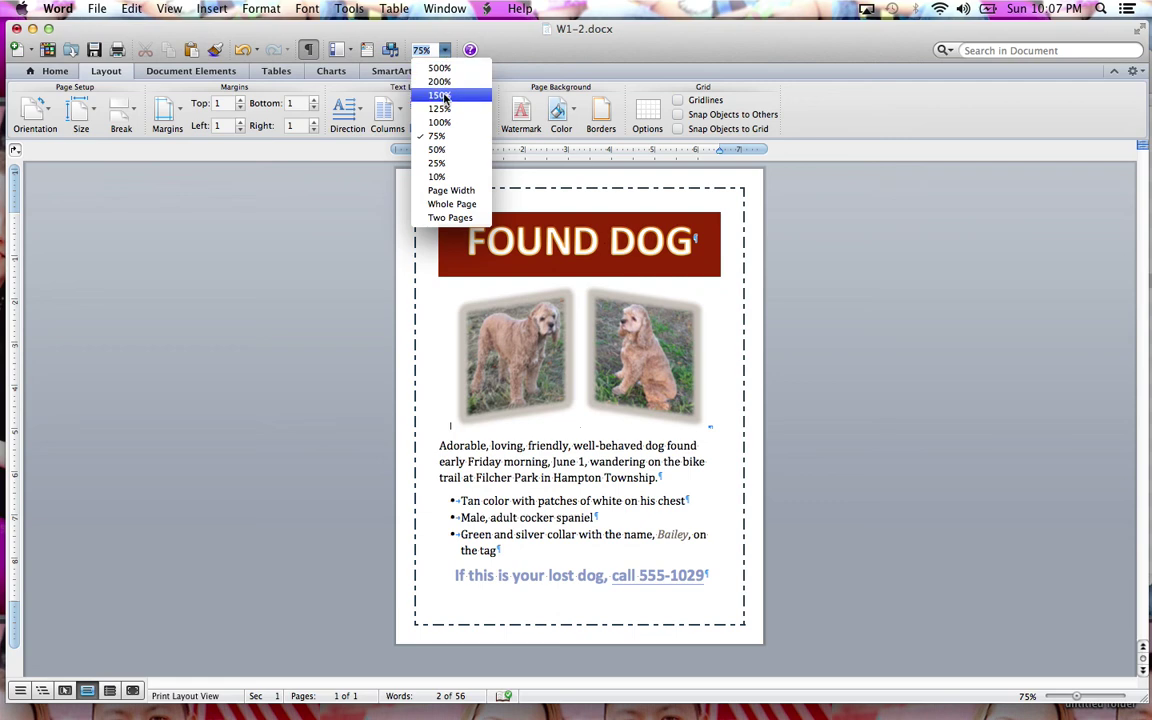
click(440, 93)
scroll(497, 363, down, 10)
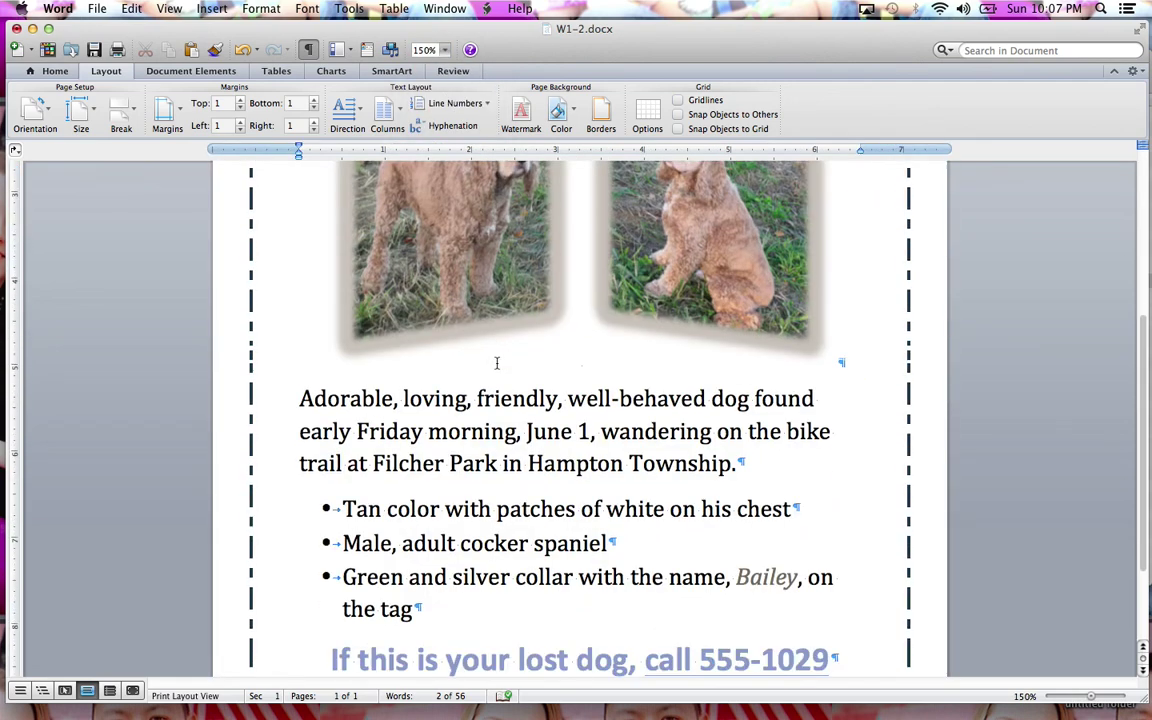
scroll(497, 363, up, 4)
scroll(497, 363, up, 1)
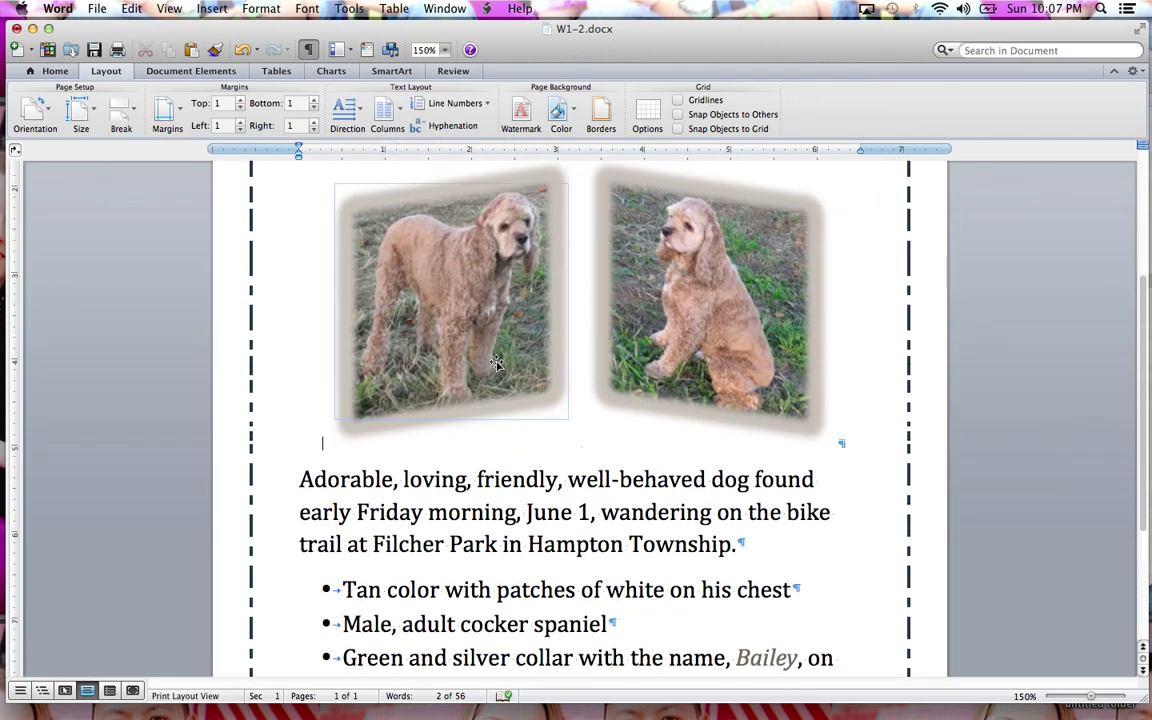
click(350, 442)
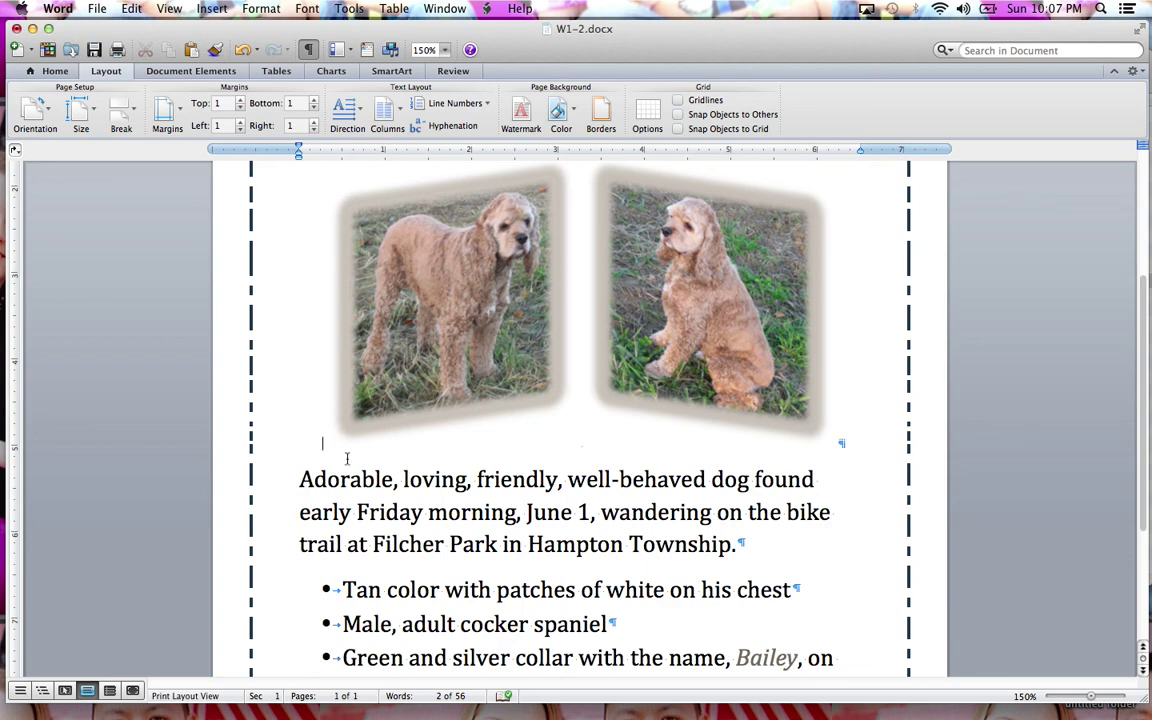
click(55, 71)
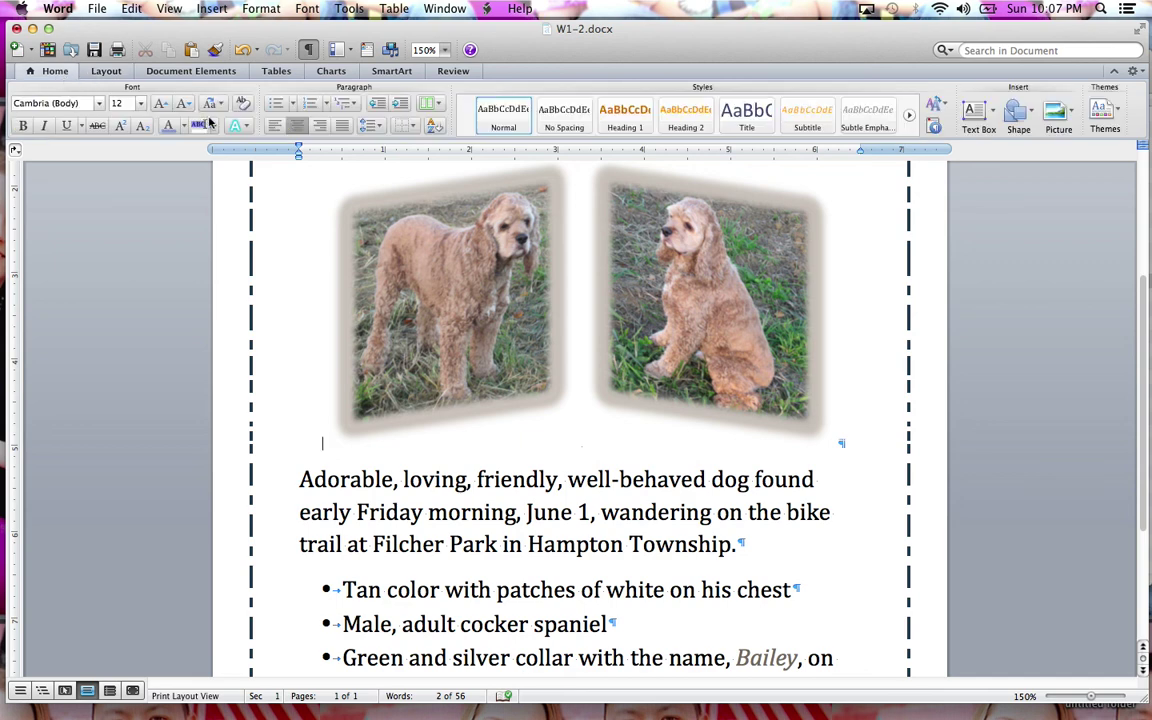
click(381, 128)
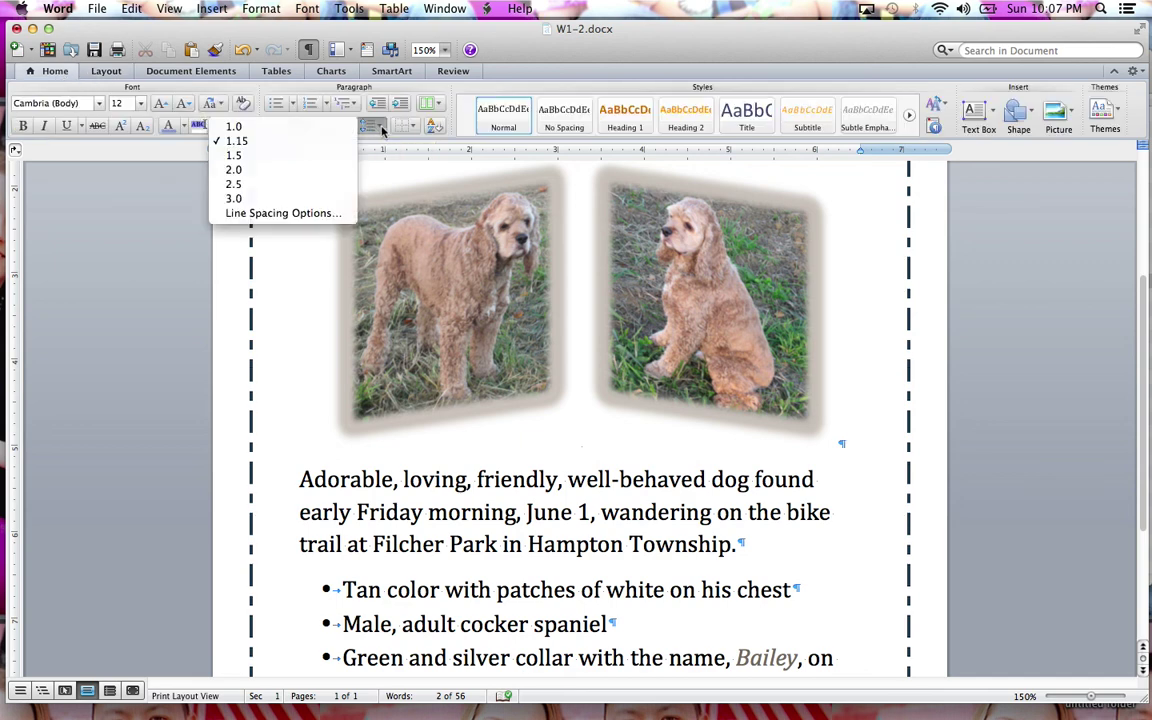
click(290, 214)
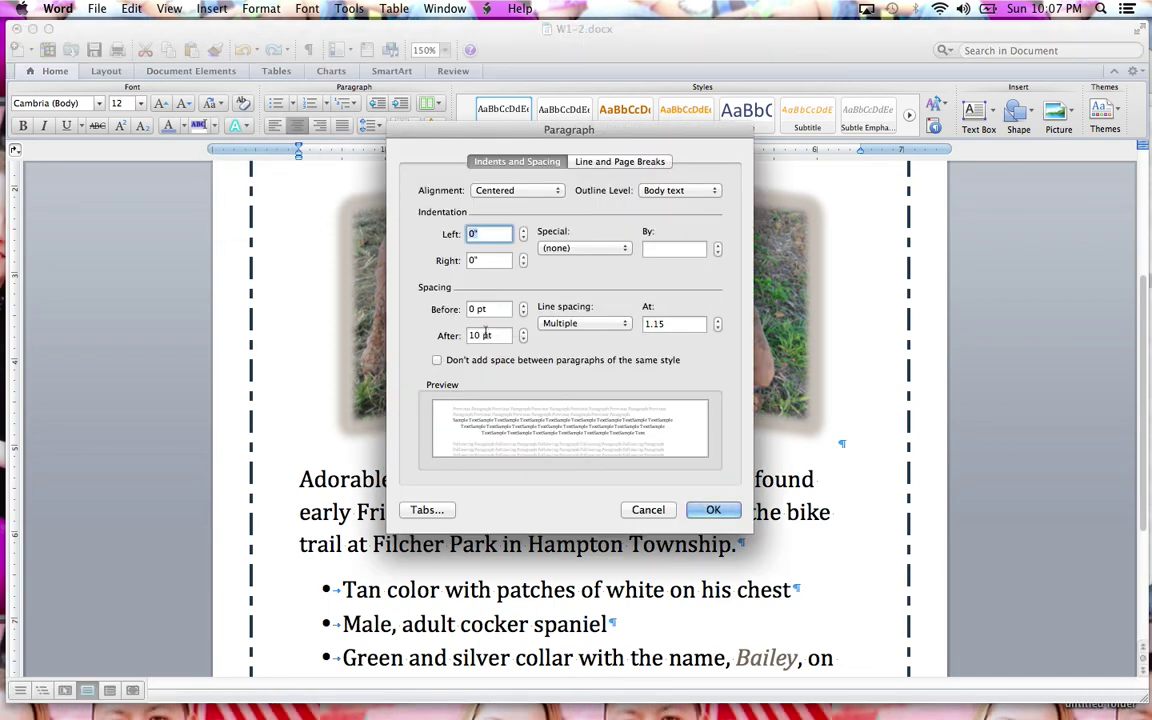
click(485, 335)
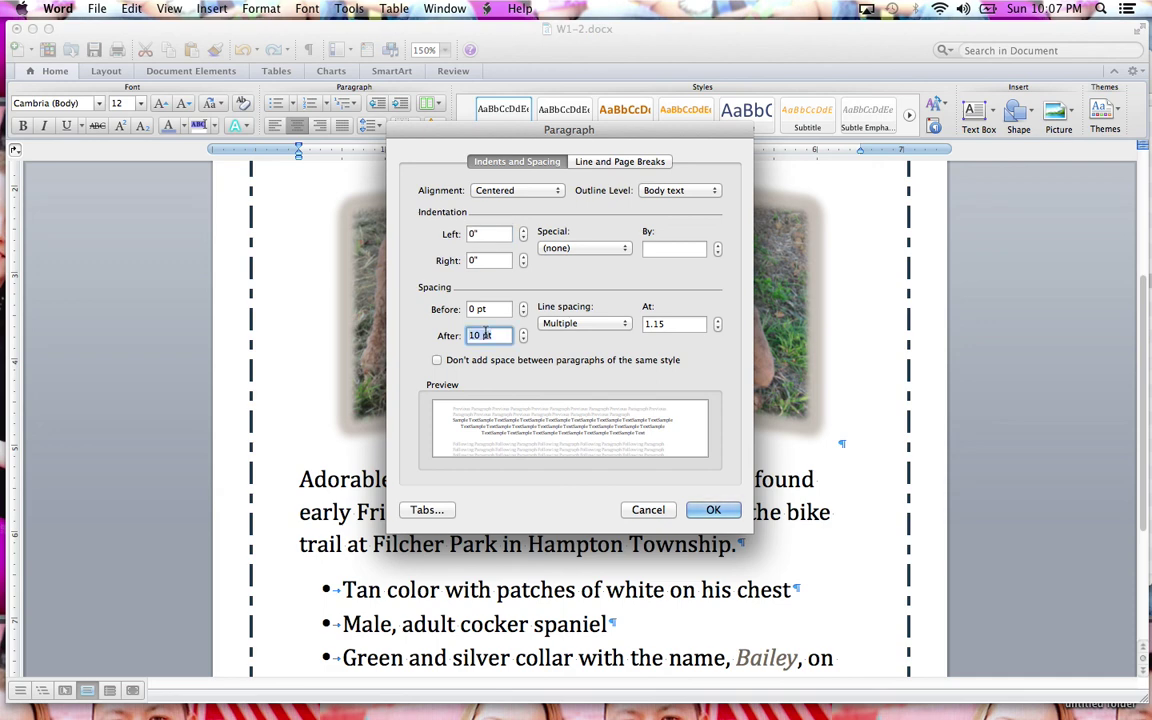
text(12)
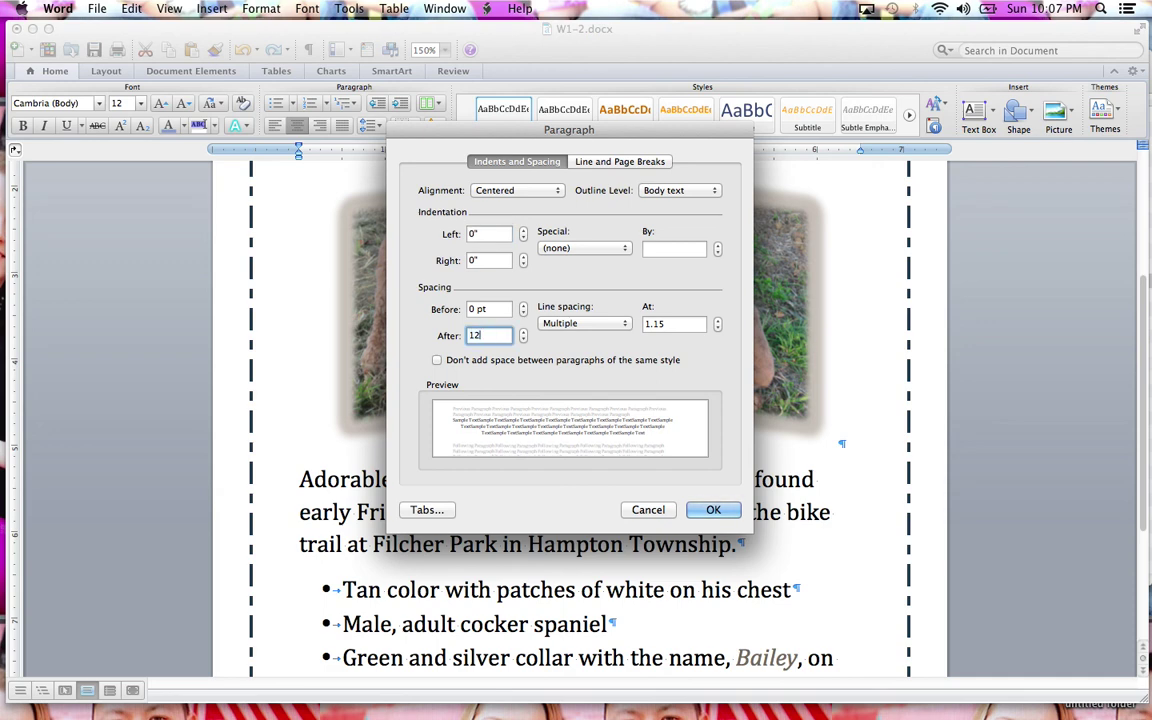
click(481, 310)
text(24)
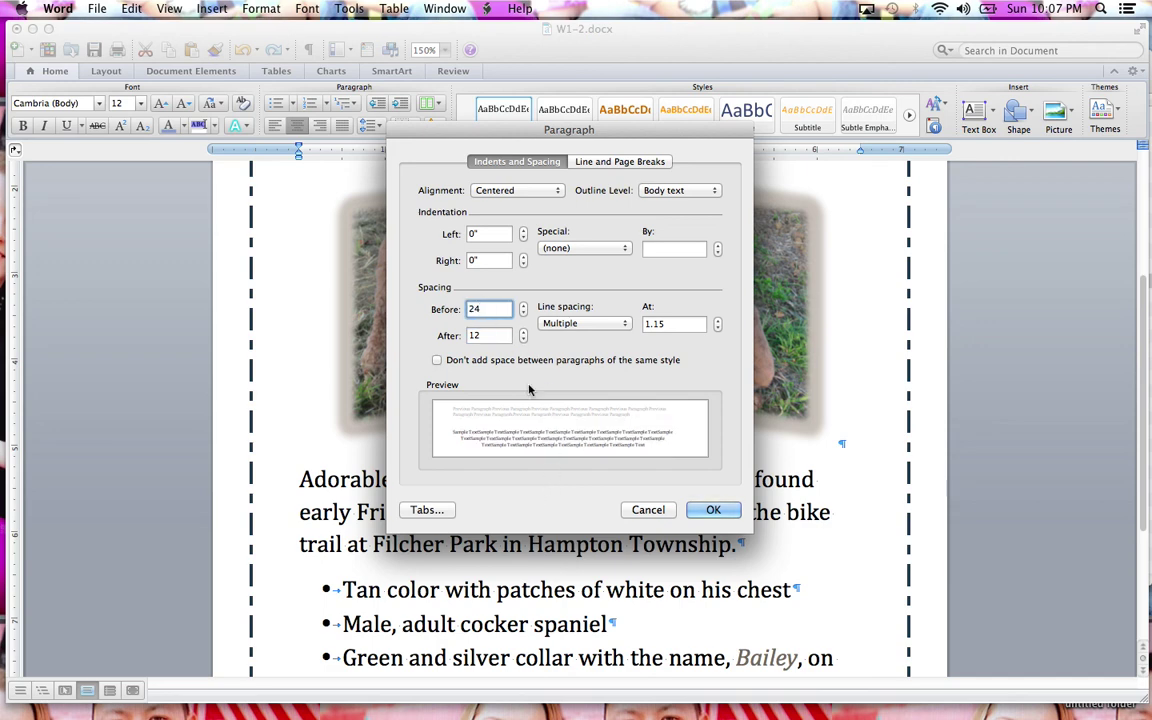
click(711, 511)
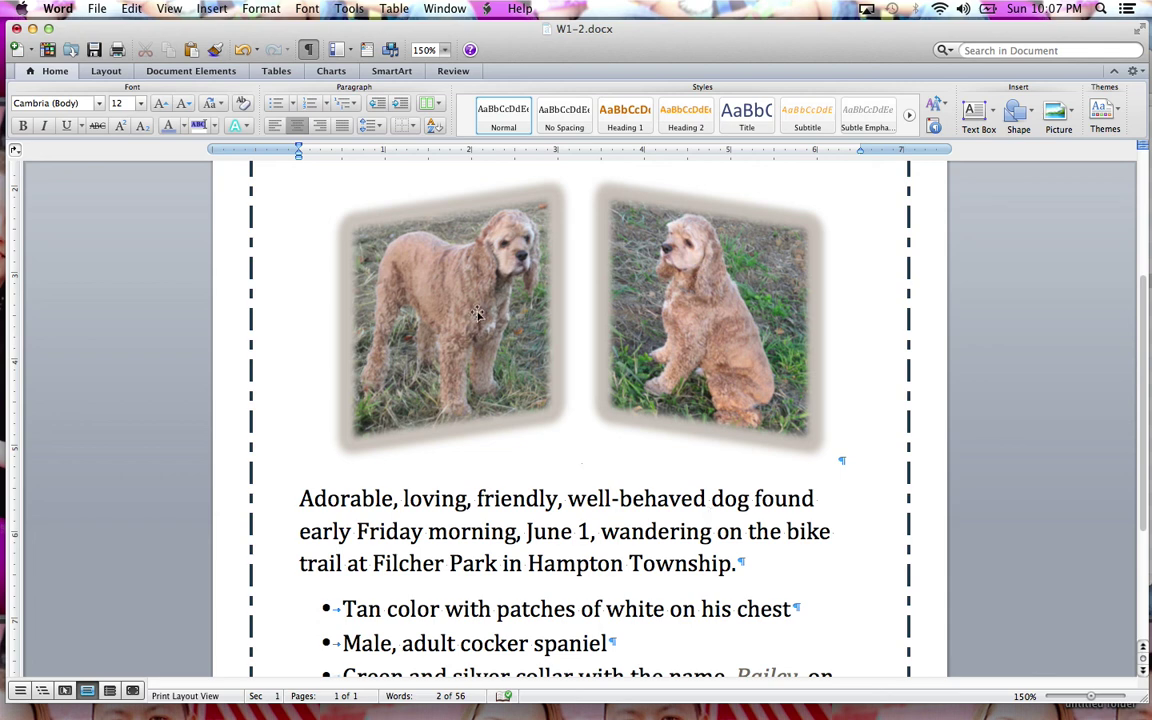
Save the flyer to the Desktop under the name W1-2 in Word Document (.docx) format.
click(101, 15)
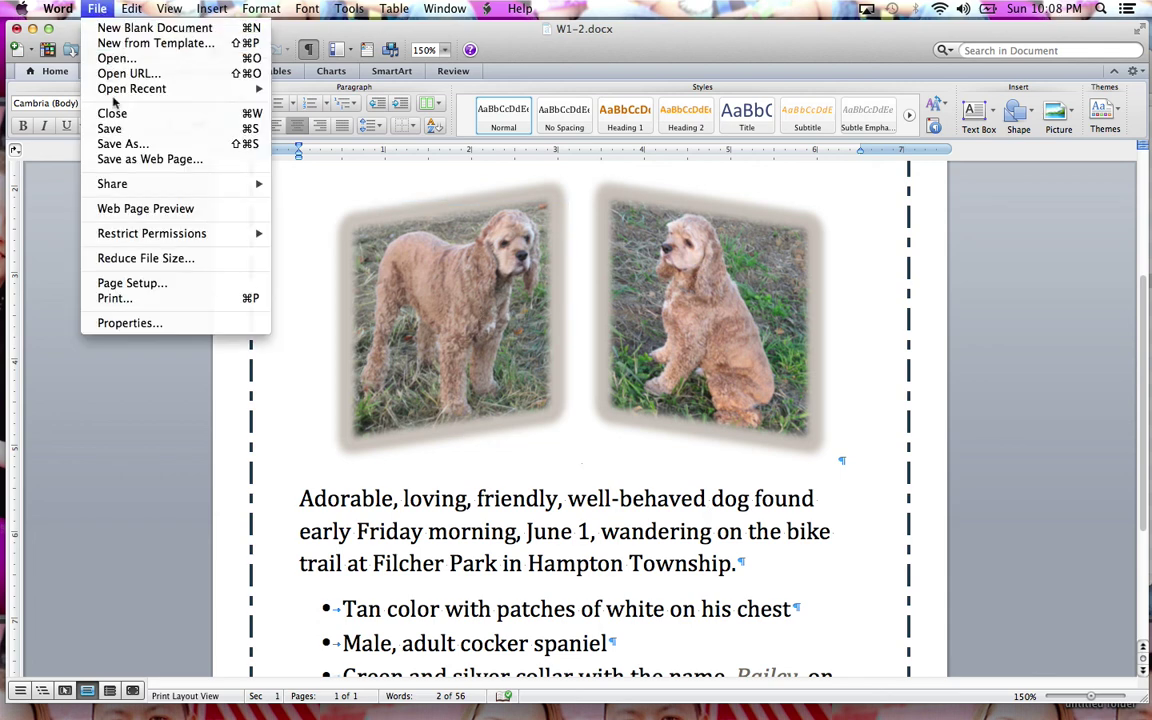
click(116, 141)
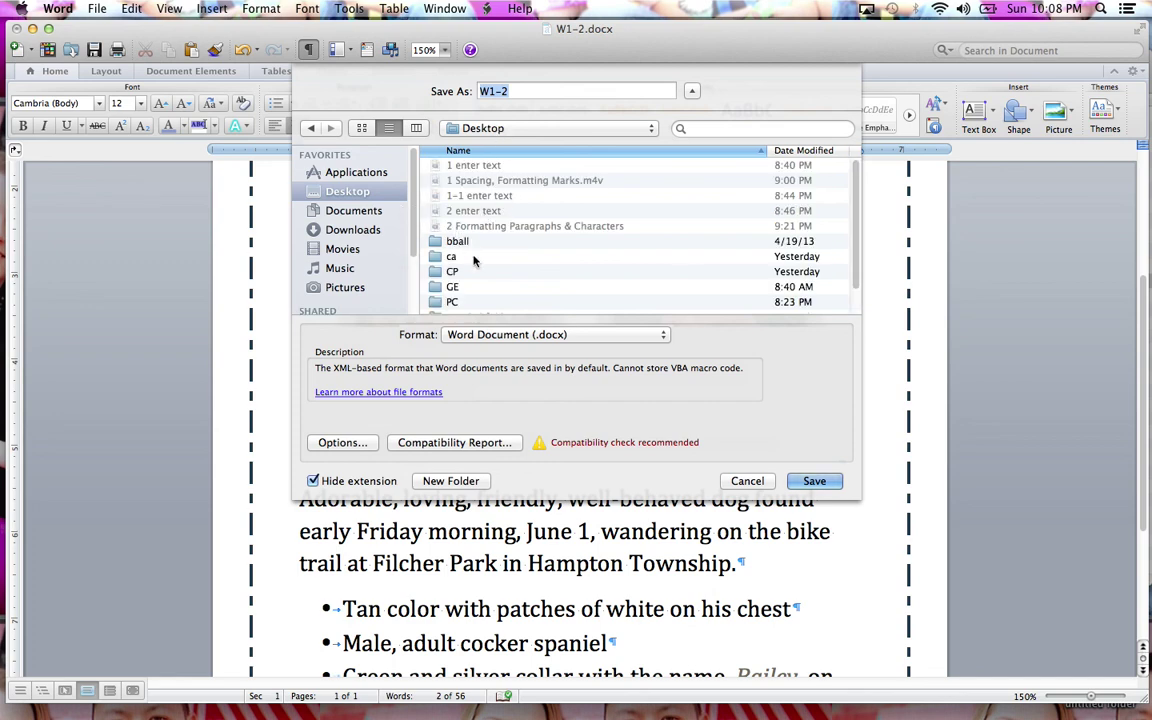
click(820, 482)
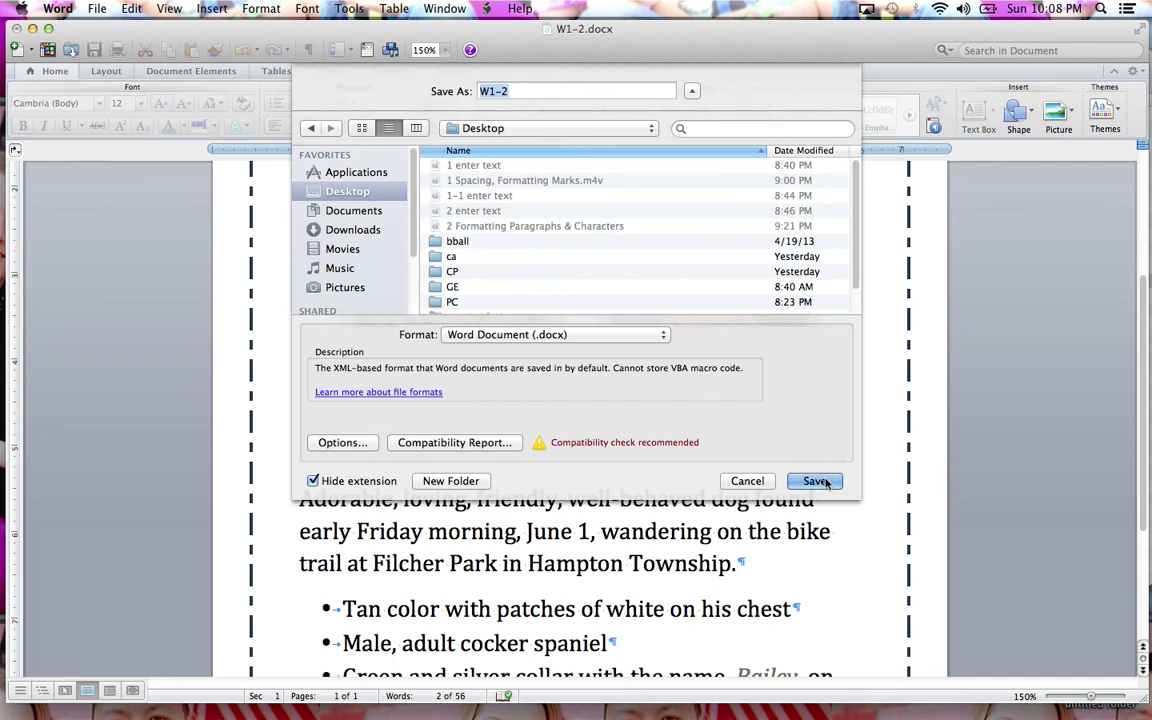